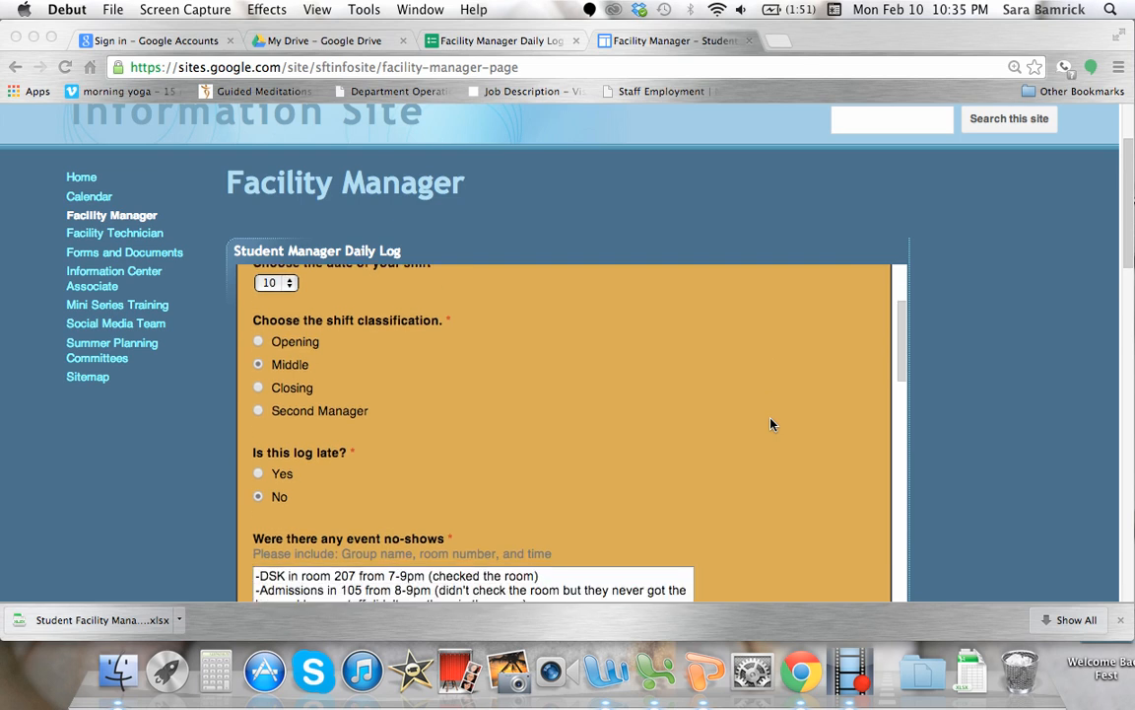
scroll(772, 424, "down", 2)
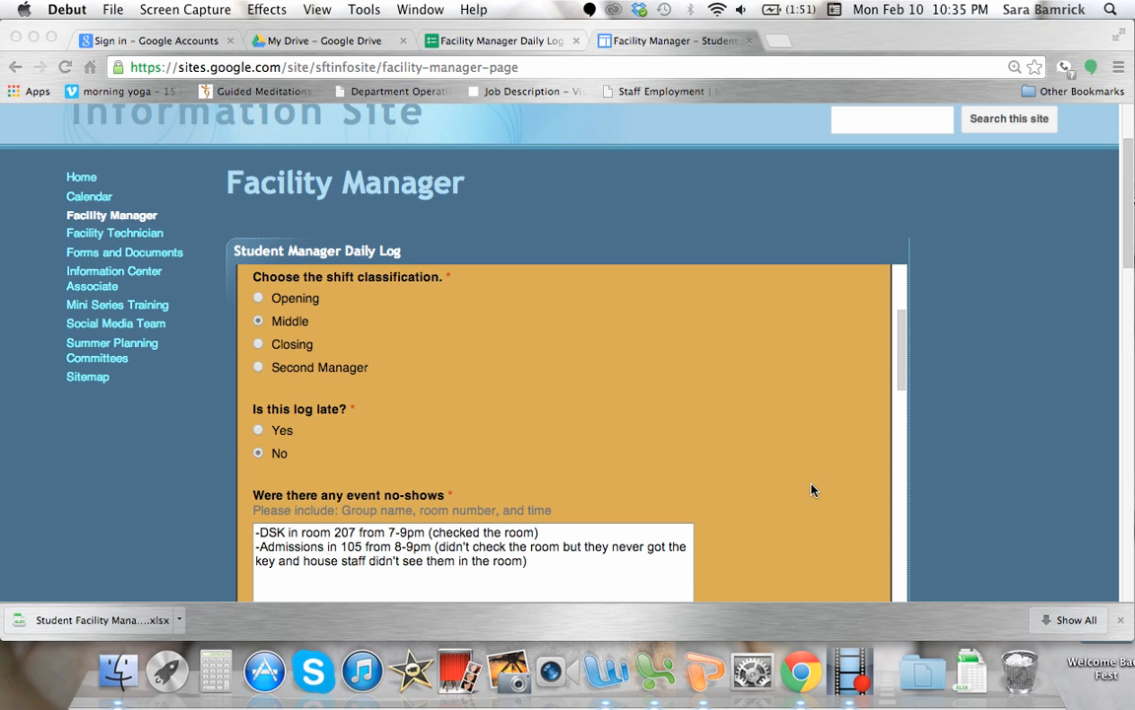
Choose the manager's name at the start of the Student Manager Daily Log form.
scroll(849, 431, "up", 3)
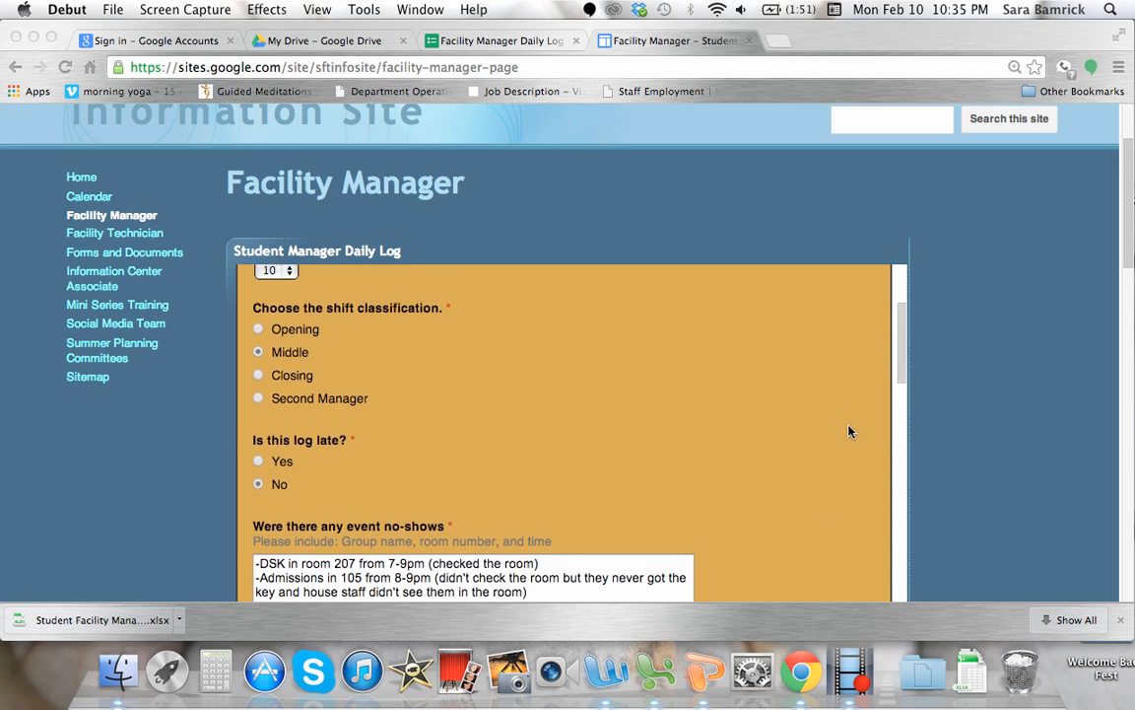
scroll(849, 431, "up", 4)
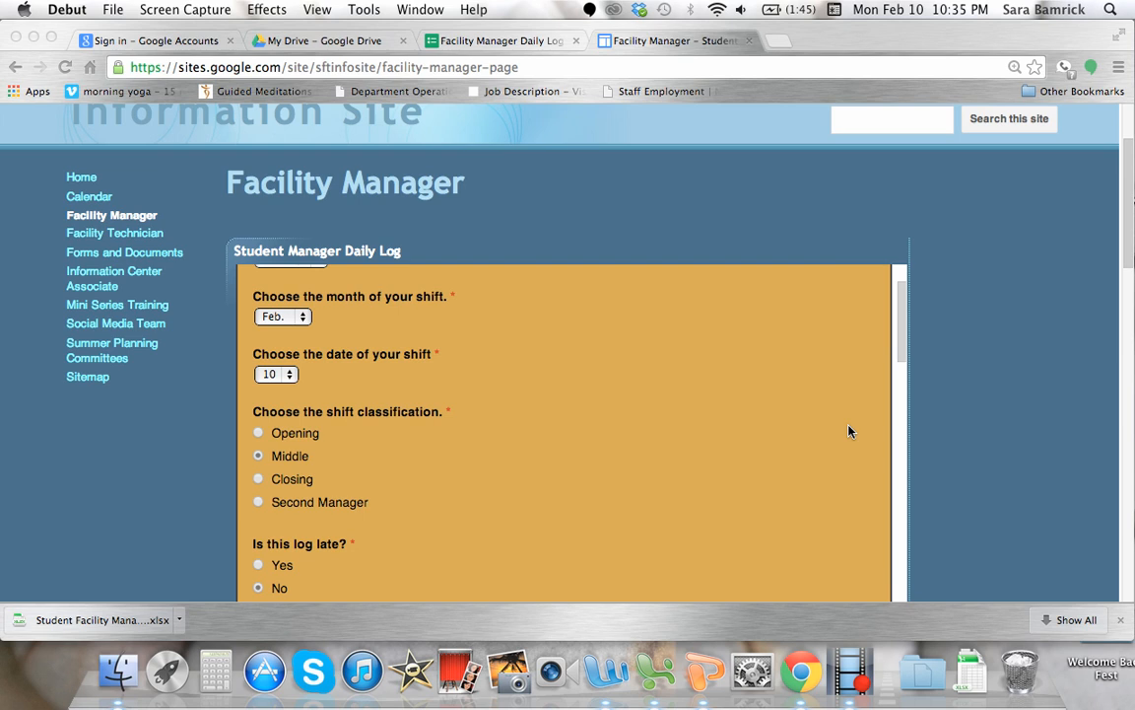
scroll(849, 431, "up", 4)
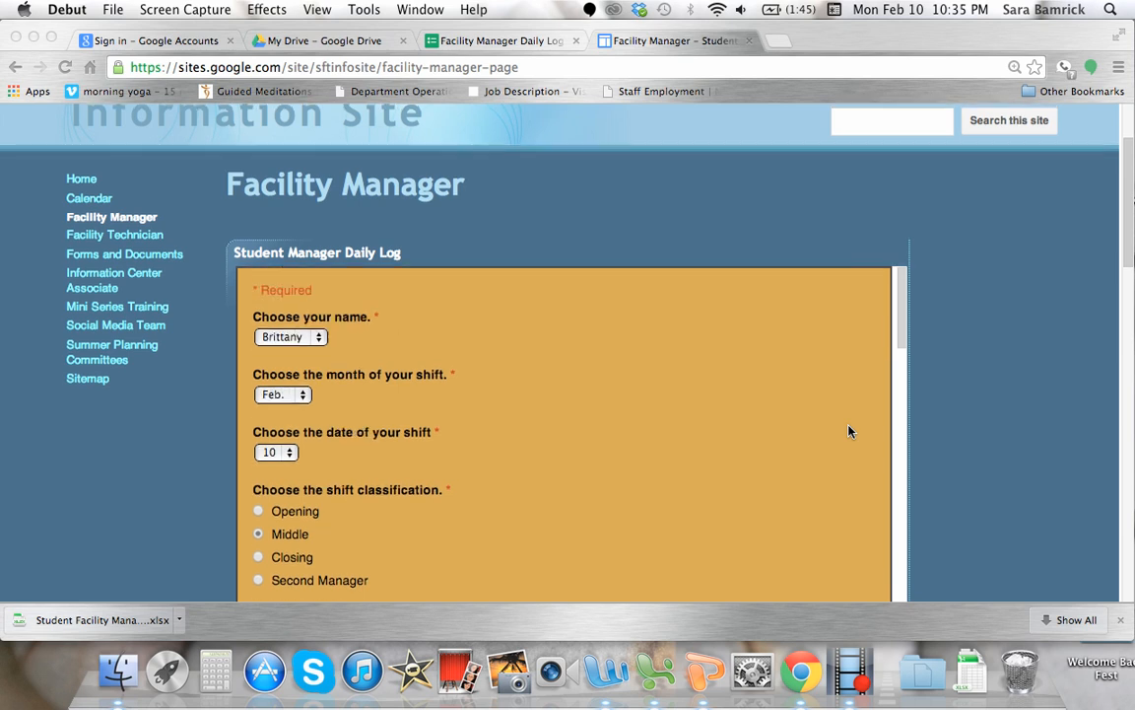
scroll(989, 469, "down", 2)
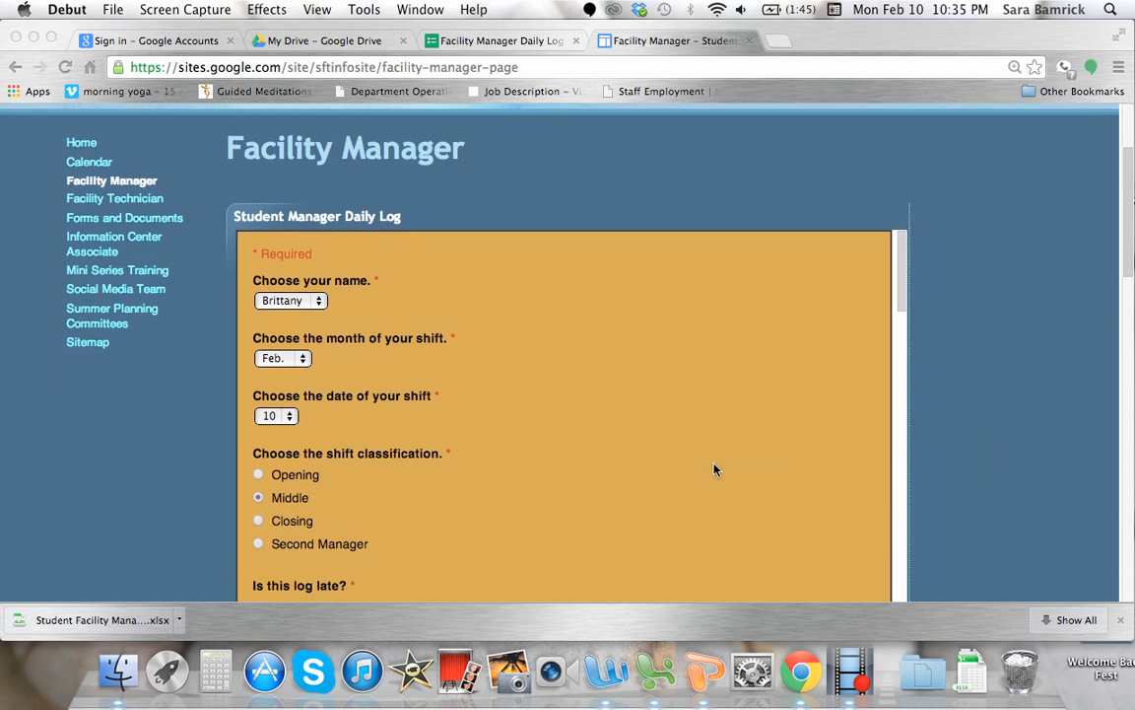
left_click(318, 303)
left_click(318, 302)
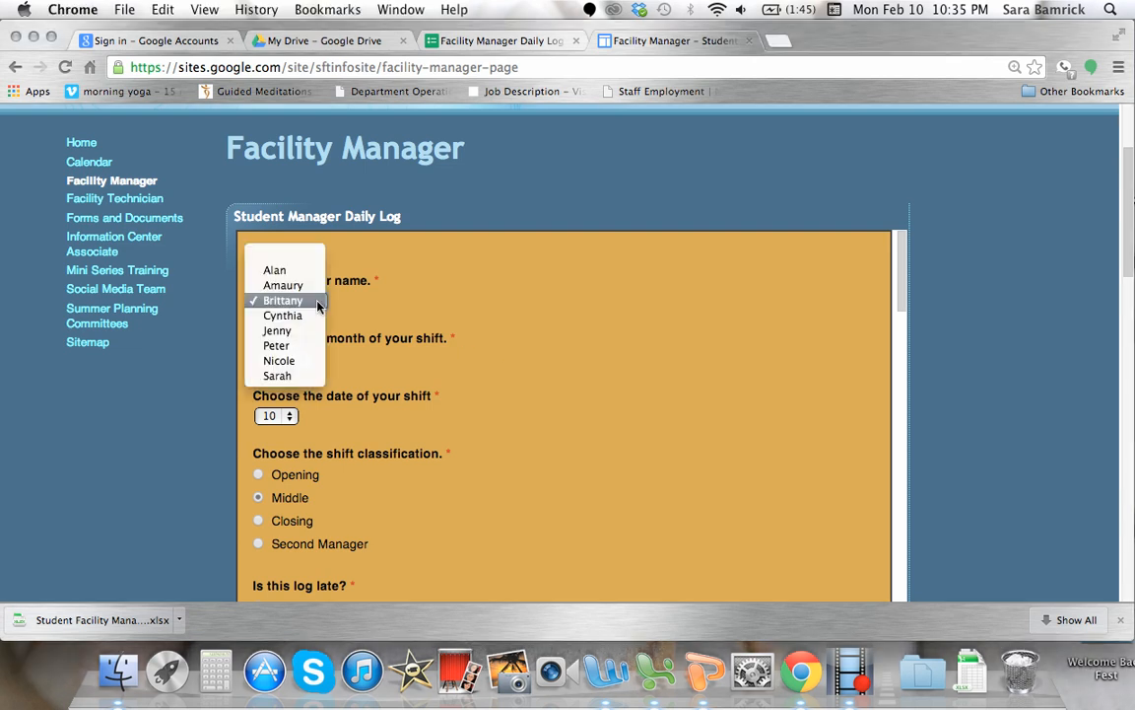
left_click(300, 302)
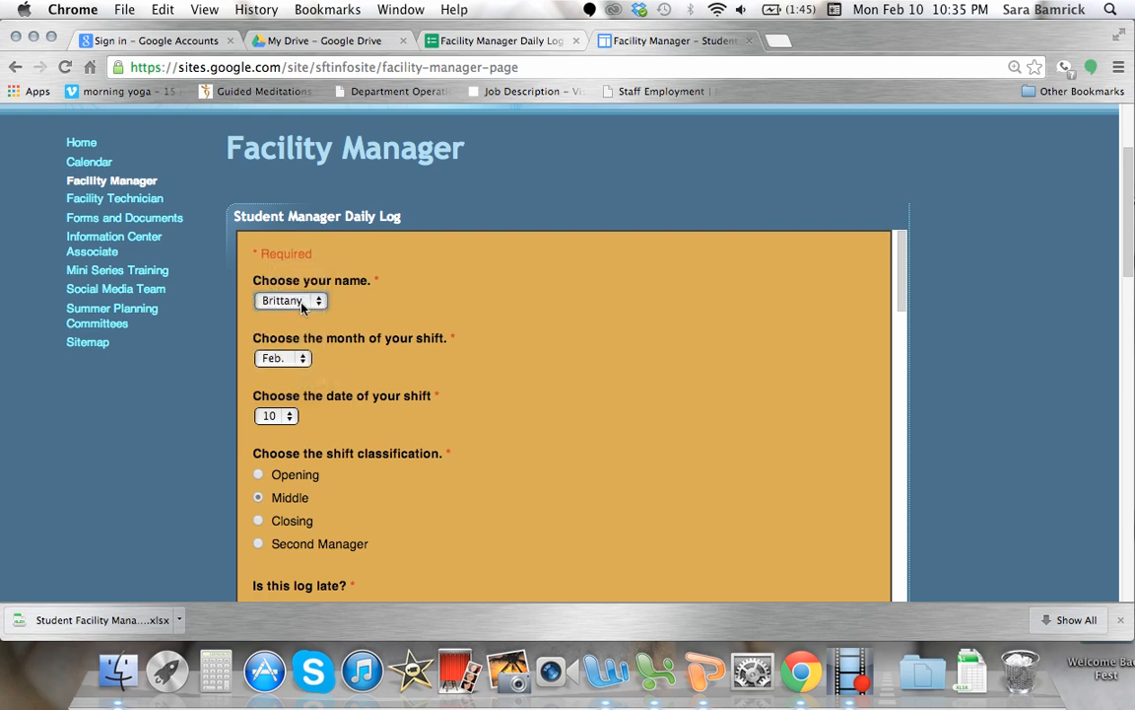
Set the shift month to Feb. and the shift date to 10 in the daily log.
scroll(535, 388, "down", 2)
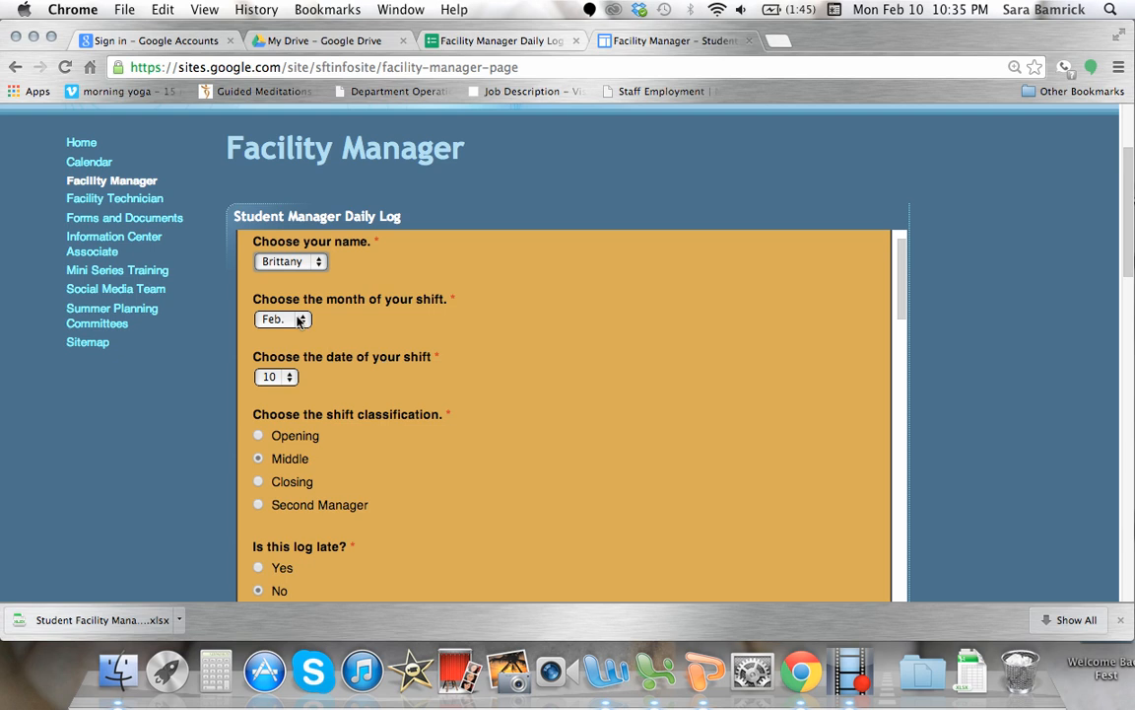
left_click(300, 321)
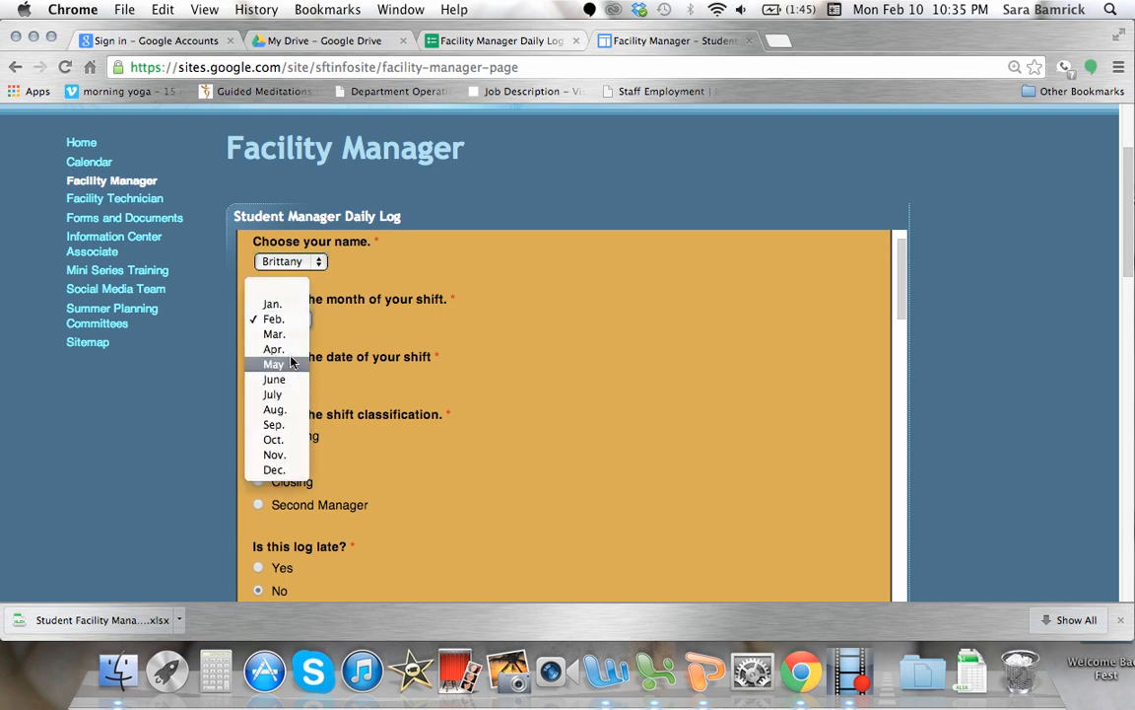
left_click(287, 322)
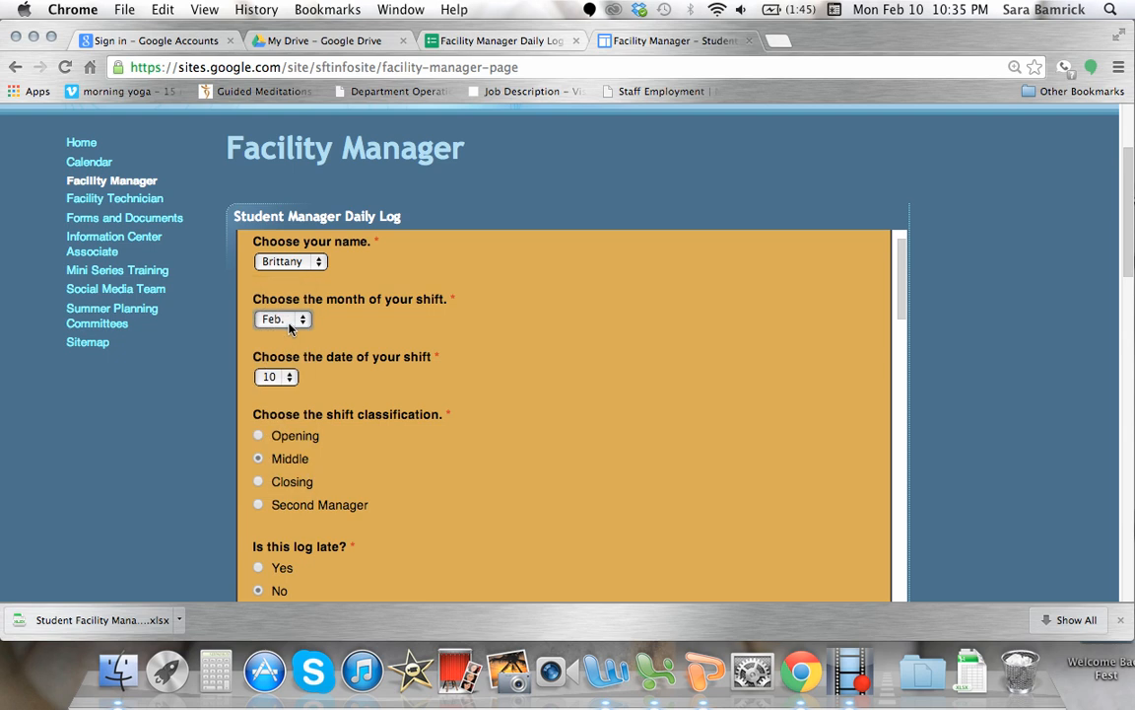
left_click(280, 377)
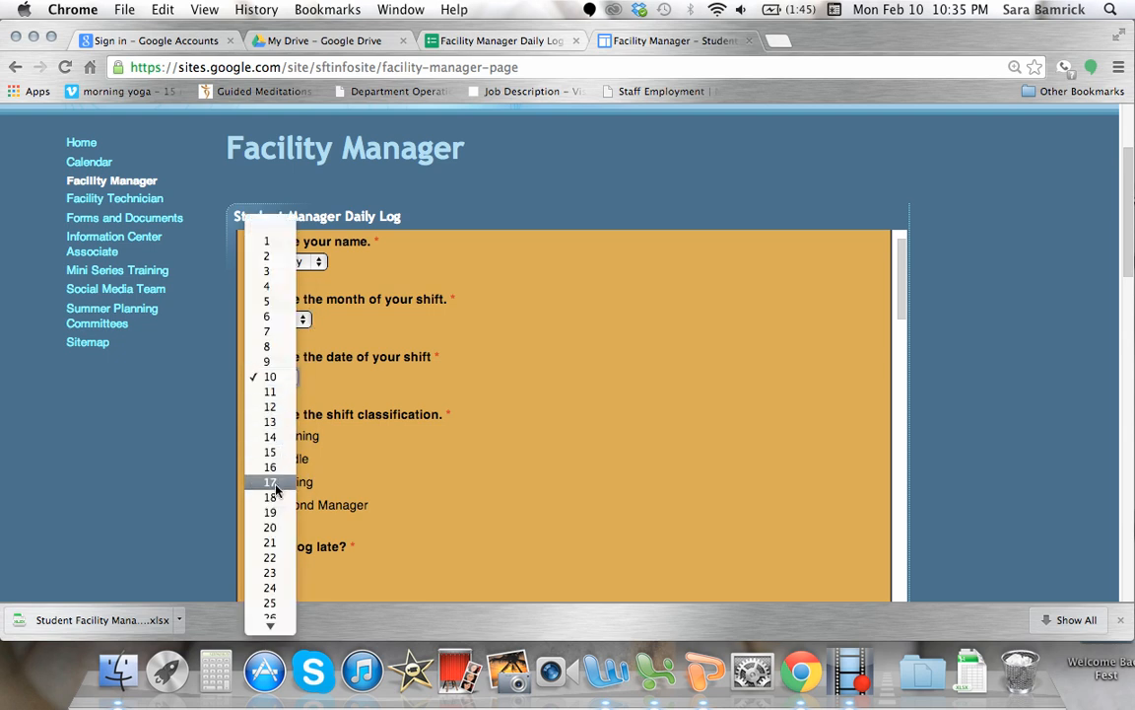
left_click(271, 376)
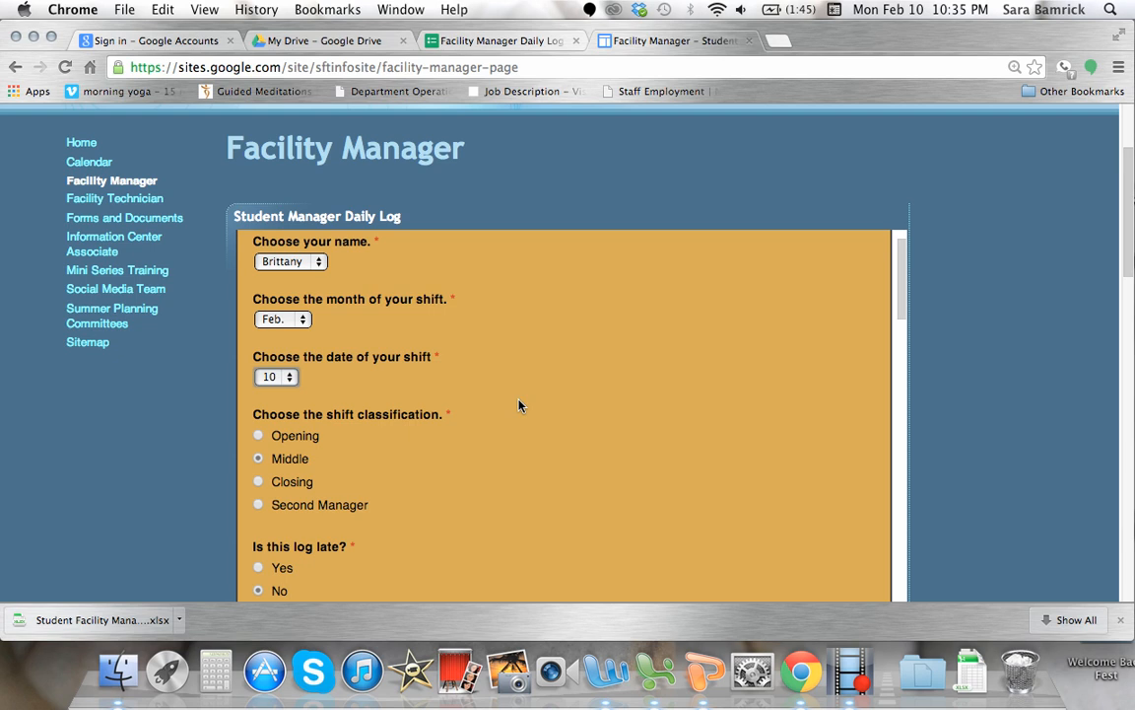
Review the shift classification and late-log questions, continuing down to the event no-shows section.
scroll(519, 405, "down", 2)
scroll(520, 405, "up", 2)
scroll(520, 405, "up", 1)
scroll(519, 405, "down", 3)
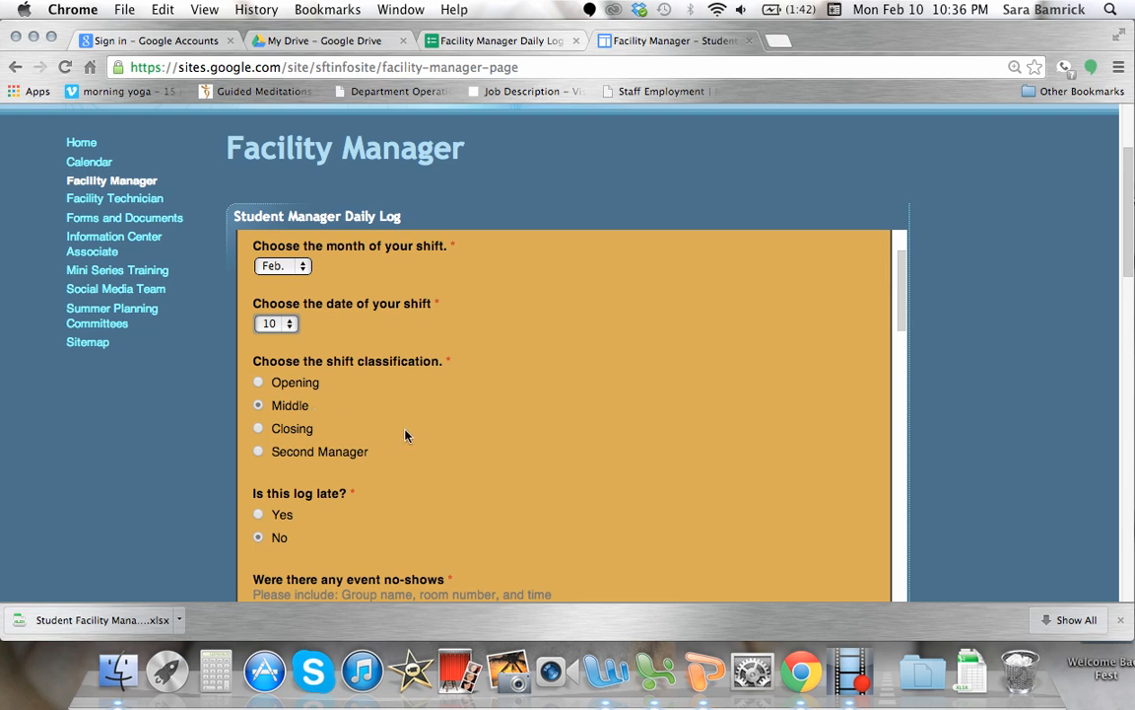
scroll(405, 436, "down", 1)
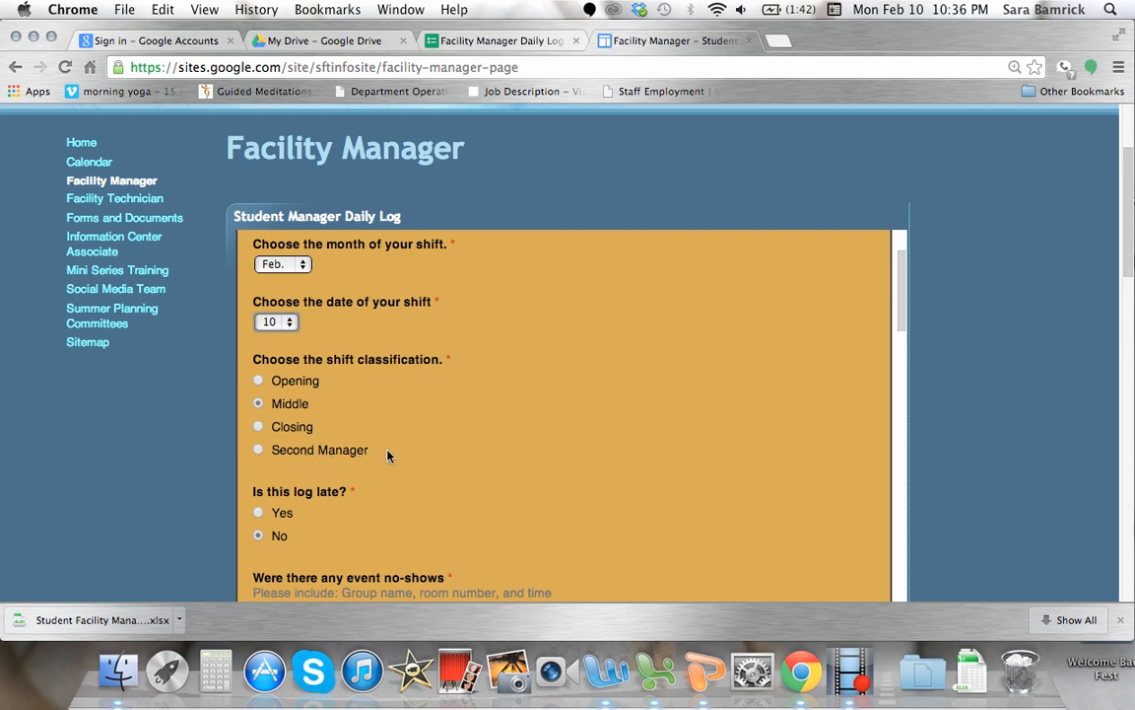
scroll(590, 486, "down", 3)
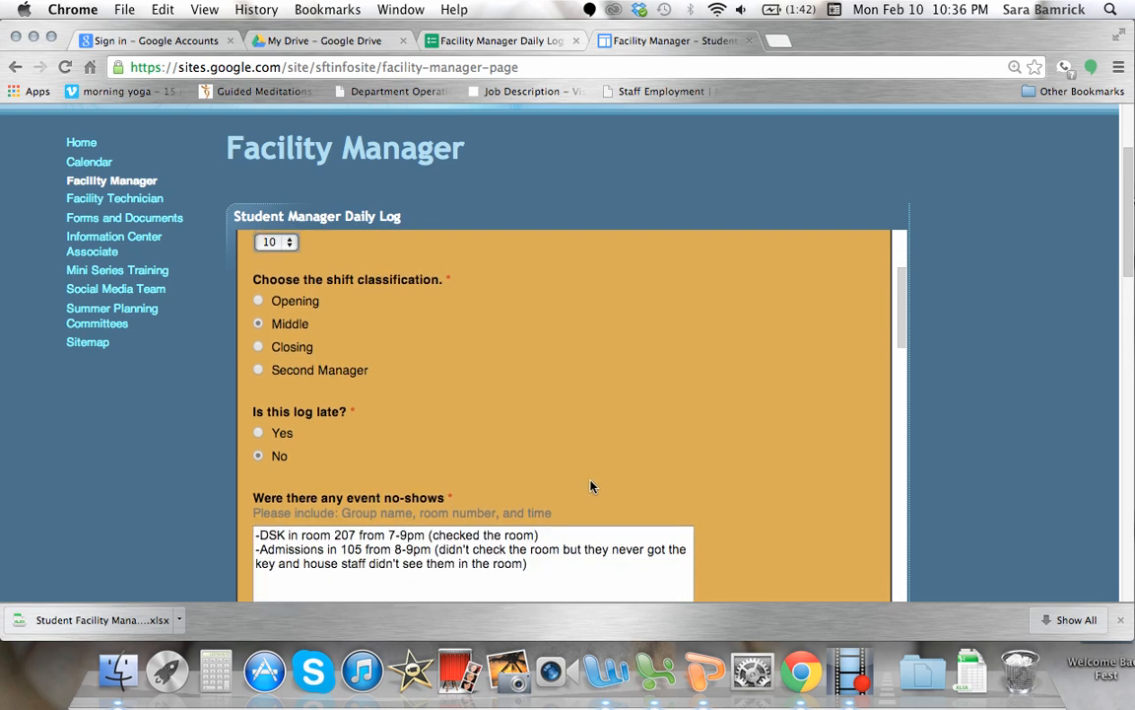
scroll(693, 468, "down", 1)
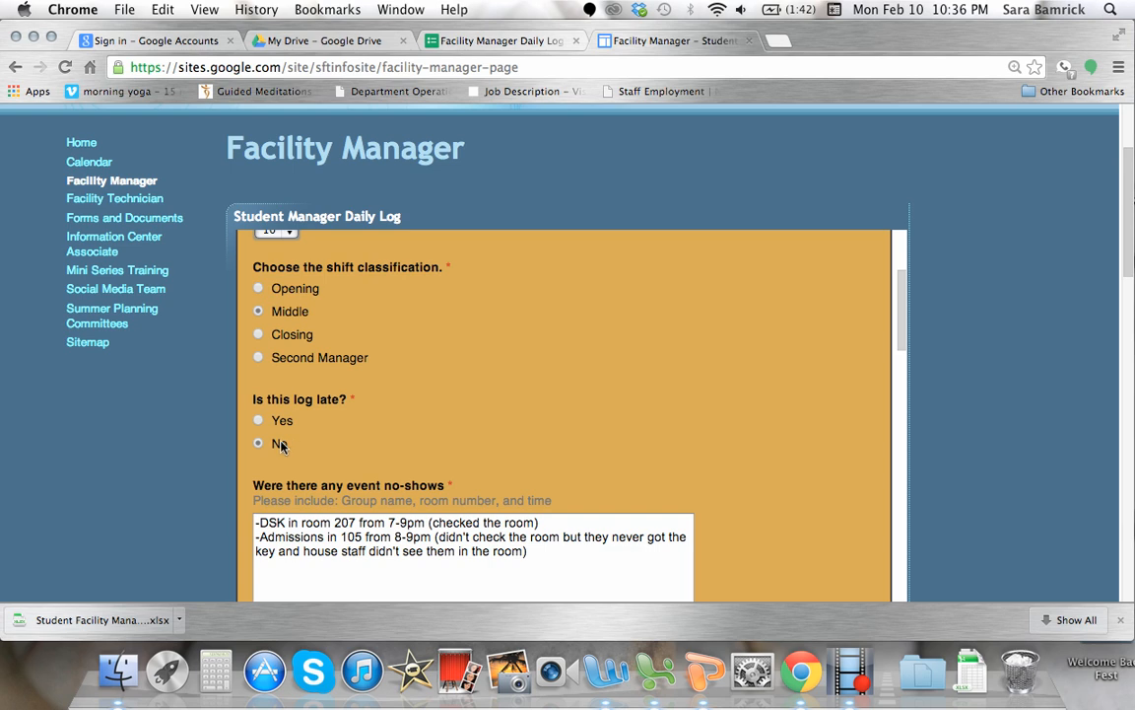
scroll(785, 524, "down", 3)
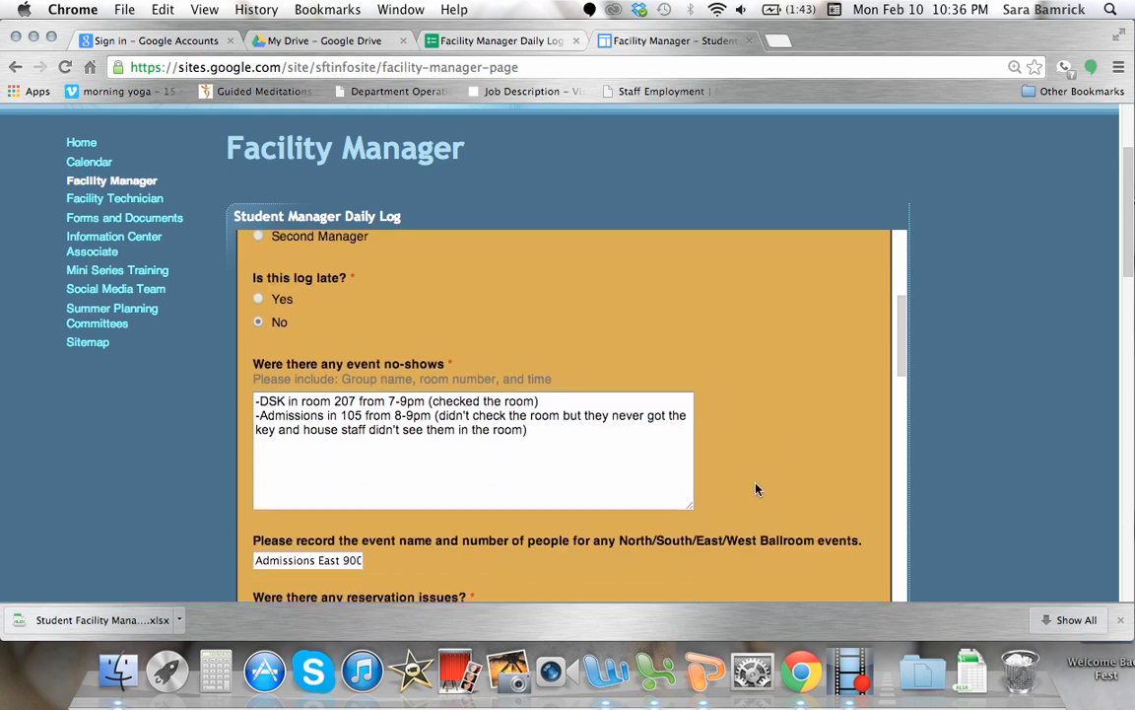
scroll(755, 489, "down", 1)
scroll(757, 489, "down", 1)
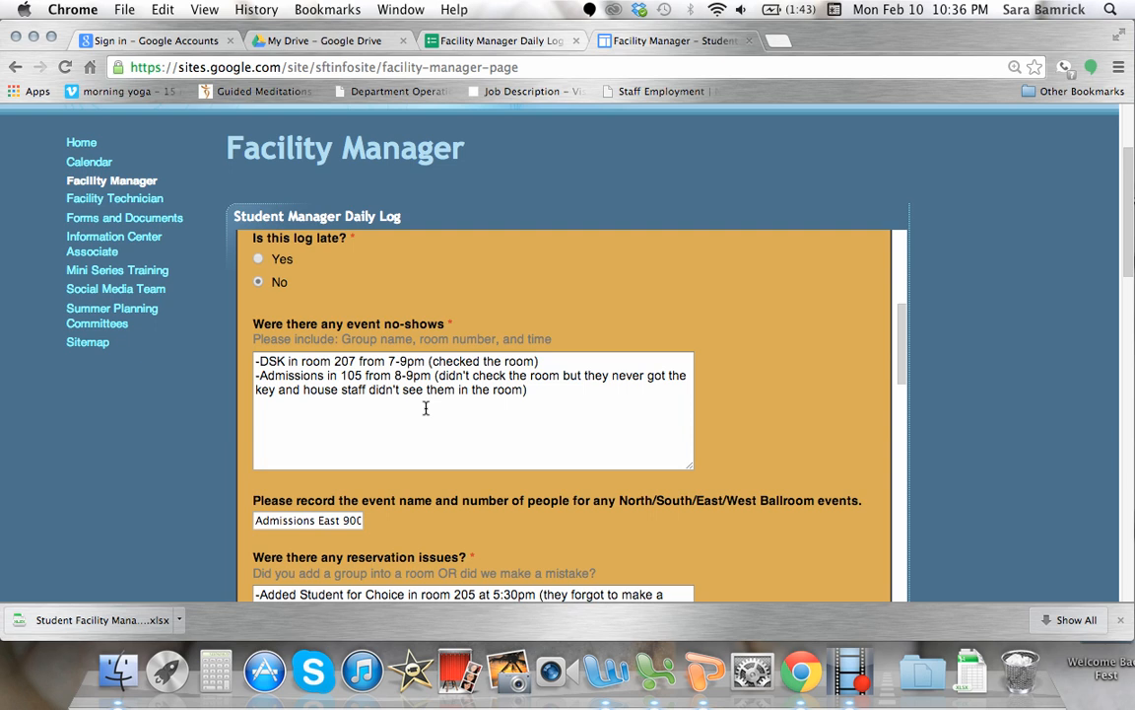
Examine the group name, room number, time and room-check note in the first event no-show entry.
left_click(259, 362)
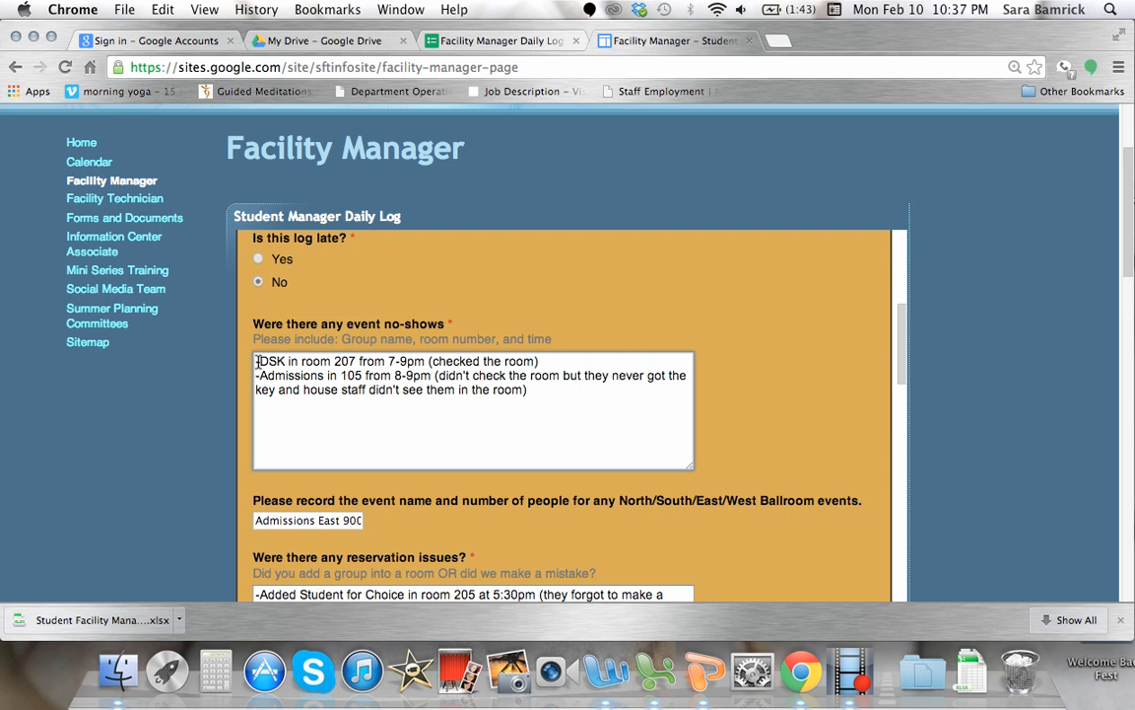
type("-")
left_click_drag(356, 363, 341, 362)
left_click_drag(387, 363, 422, 361)
left_click(451, 362)
scroll(557, 413, "up", 1)
scroll(556, 413, "up", 1)
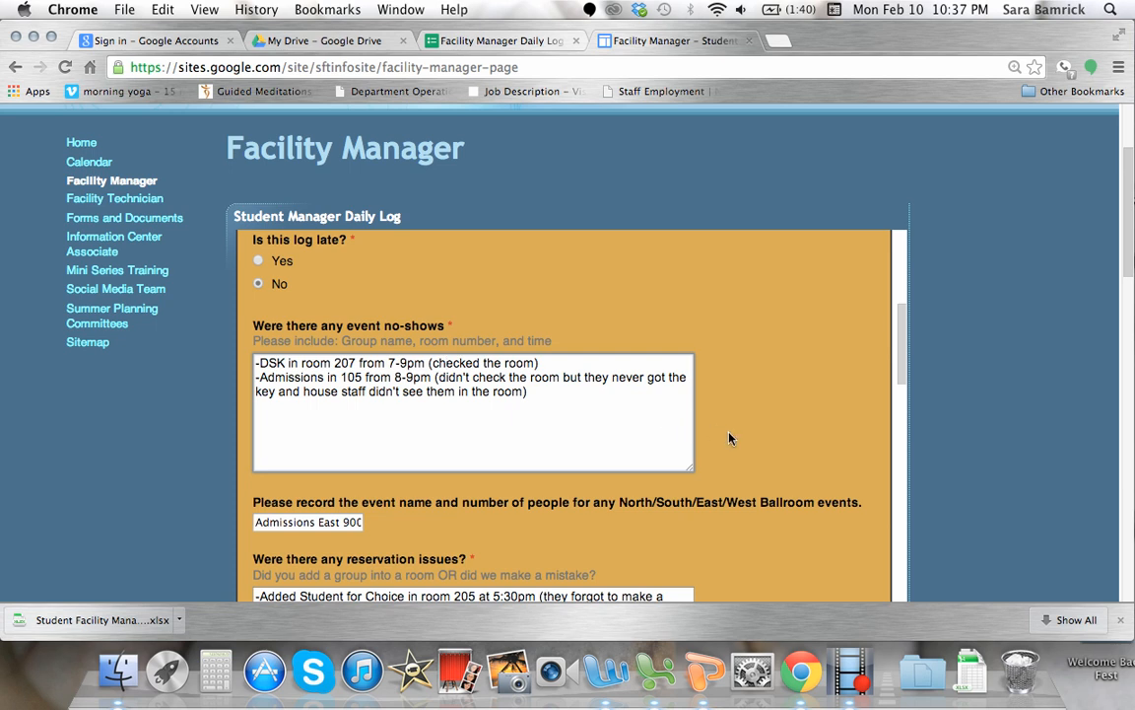
Examine the event name, ballroom and number of people recorded in the ballroom events answer.
scroll(661, 424, "down", 3)
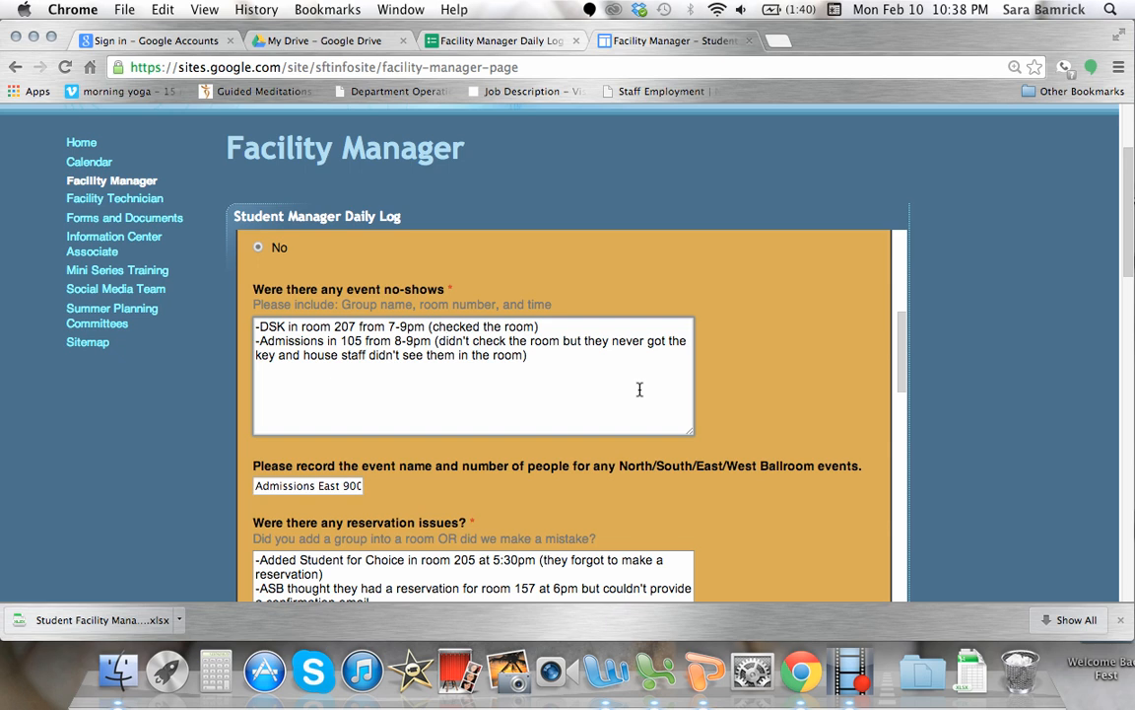
scroll(798, 448, "down", 2)
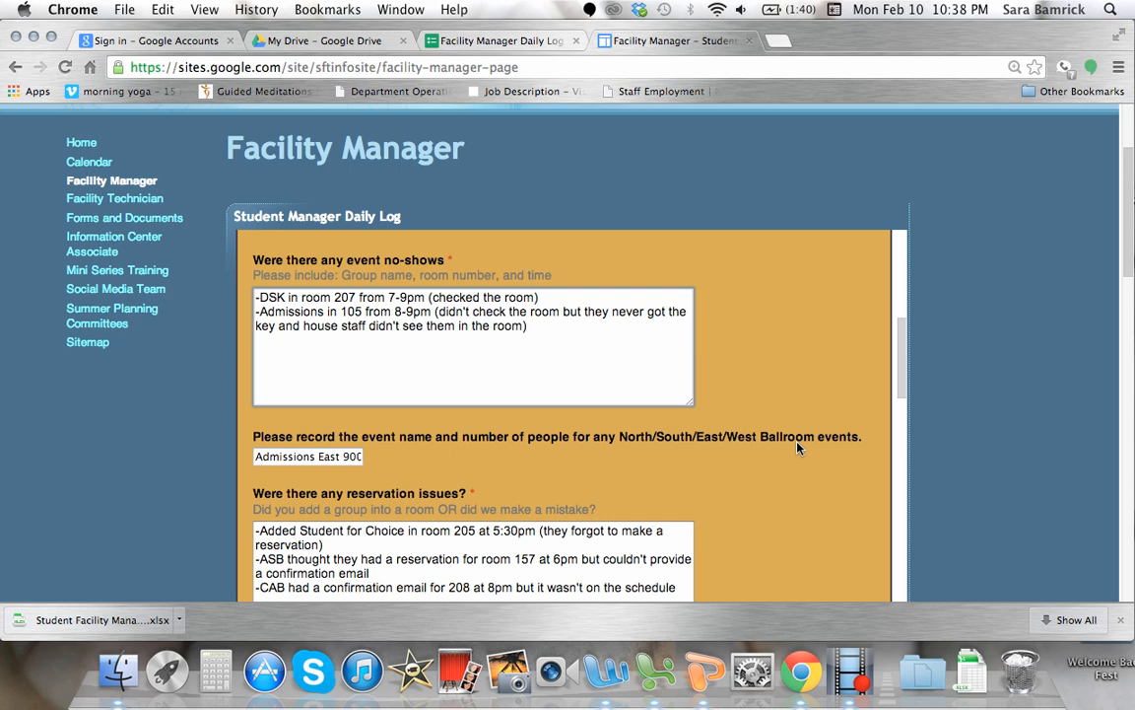
scroll(798, 447, "down", 2)
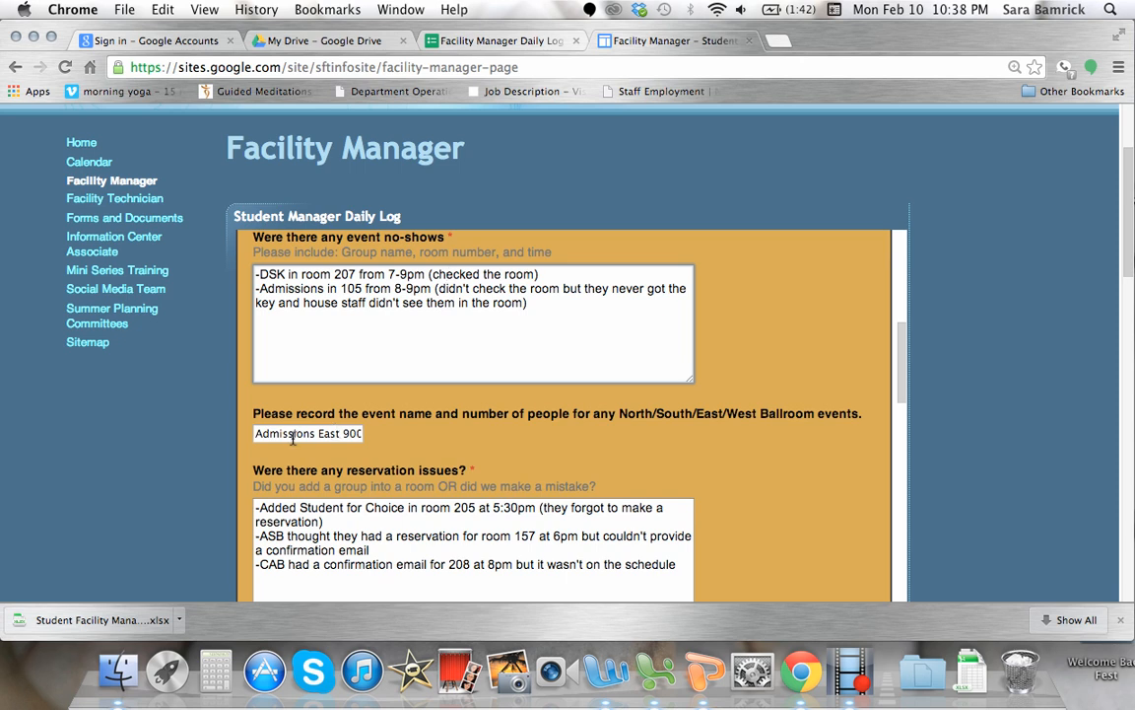
double_click(301, 433)
double_click(329, 435)
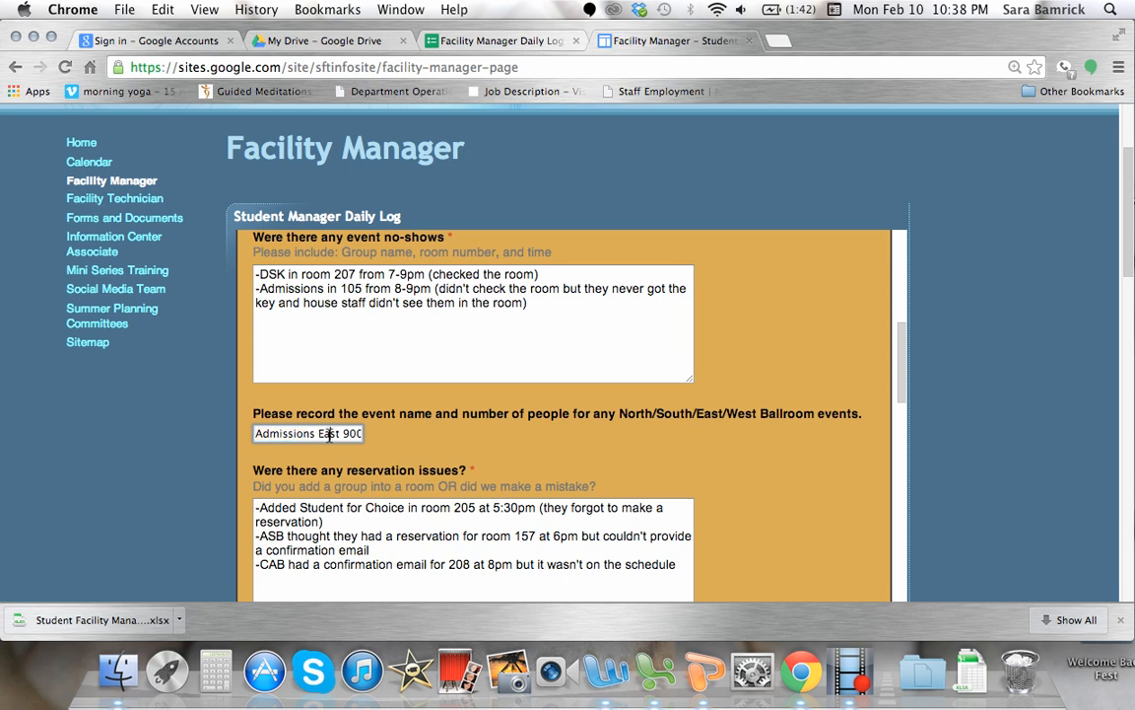
double_click(346, 435)
left_click(404, 436)
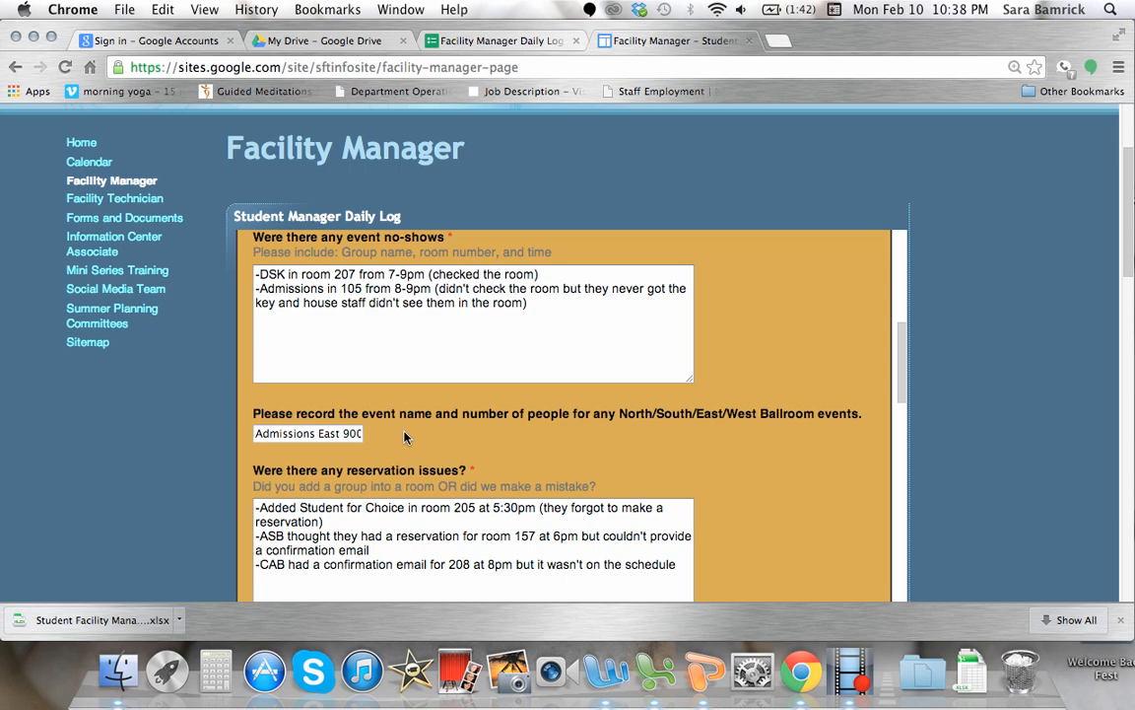
Examine the reservation issues answer, checking the room, time and explanation given for each group.
scroll(726, 489, "down", 2)
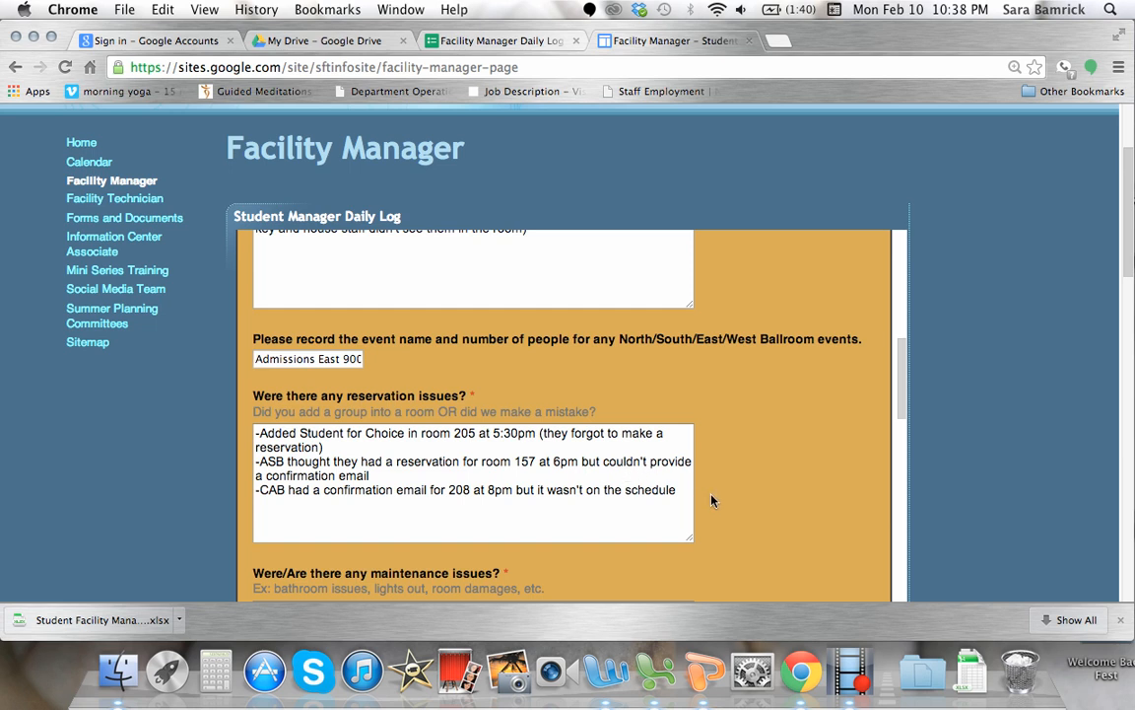
scroll(705, 499, "down", 1)
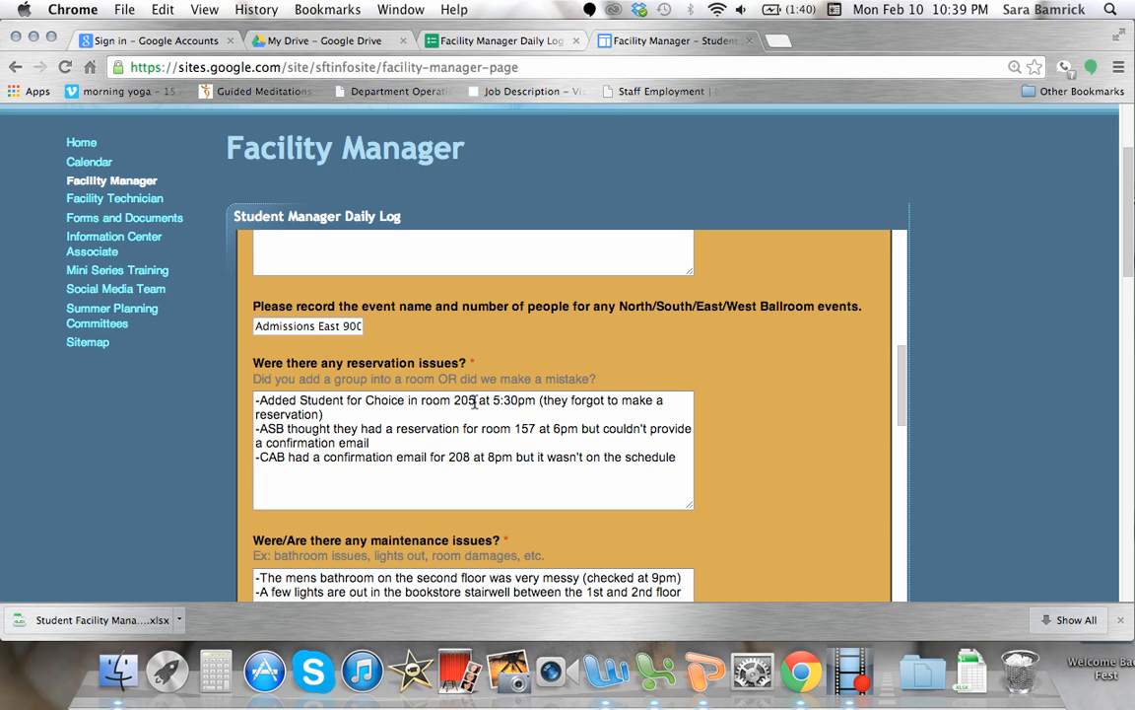
left_click_drag(493, 401, 532, 401)
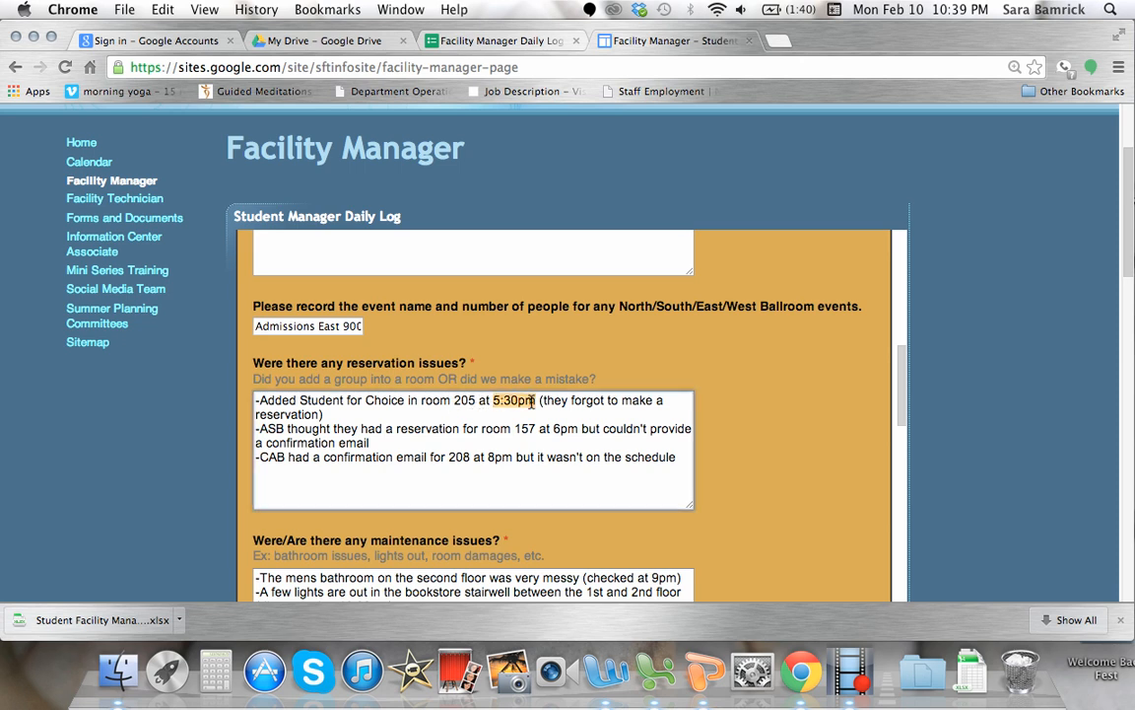
left_click(555, 404)
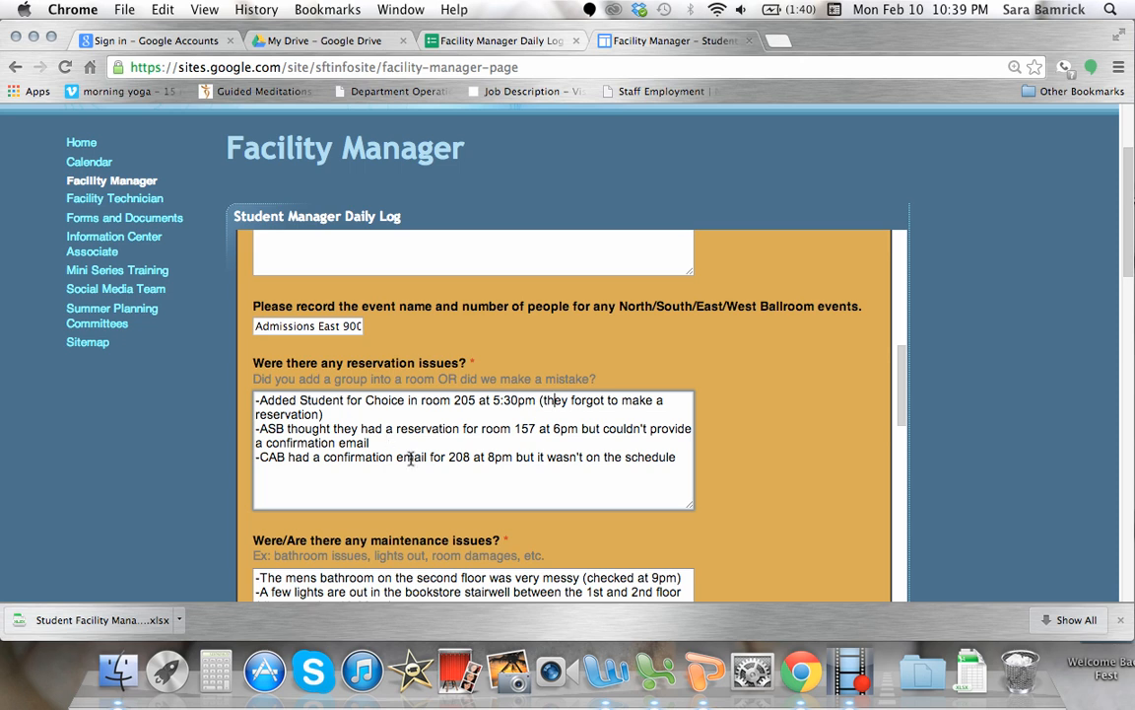
left_click(333, 434)
key("BackSpace")
scroll(741, 491, "down", 2)
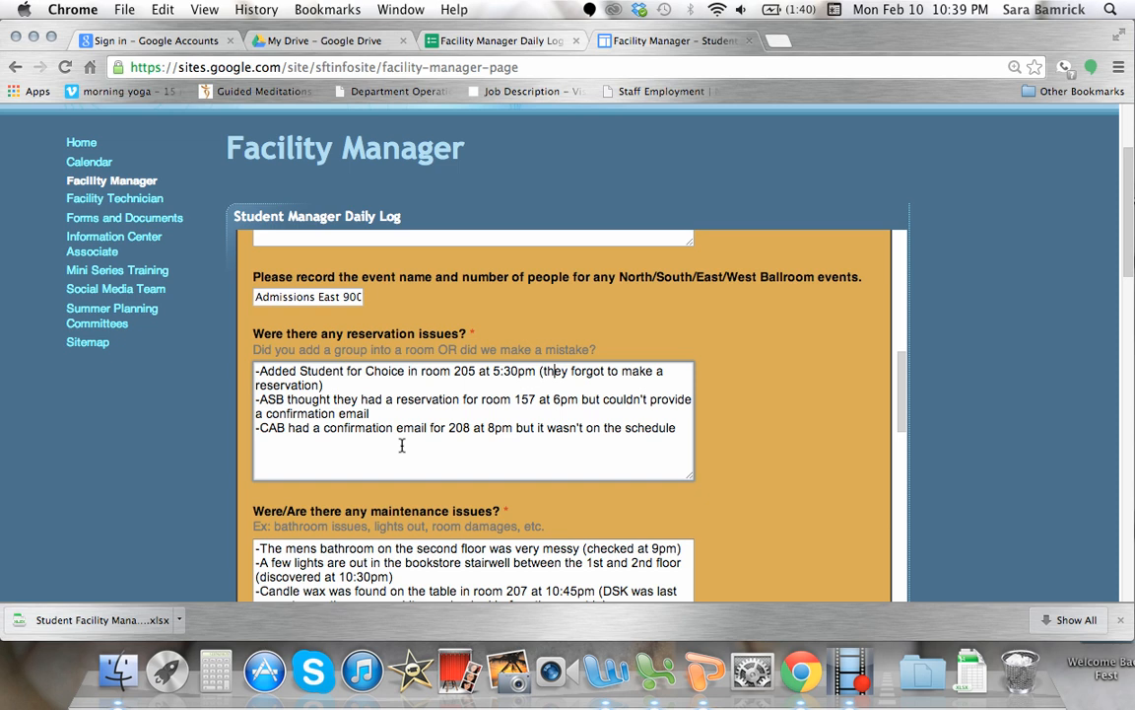
Review the maintenance issues answer, checking the location, discovery time and details of each problem.
scroll(395, 443, "down", 1)
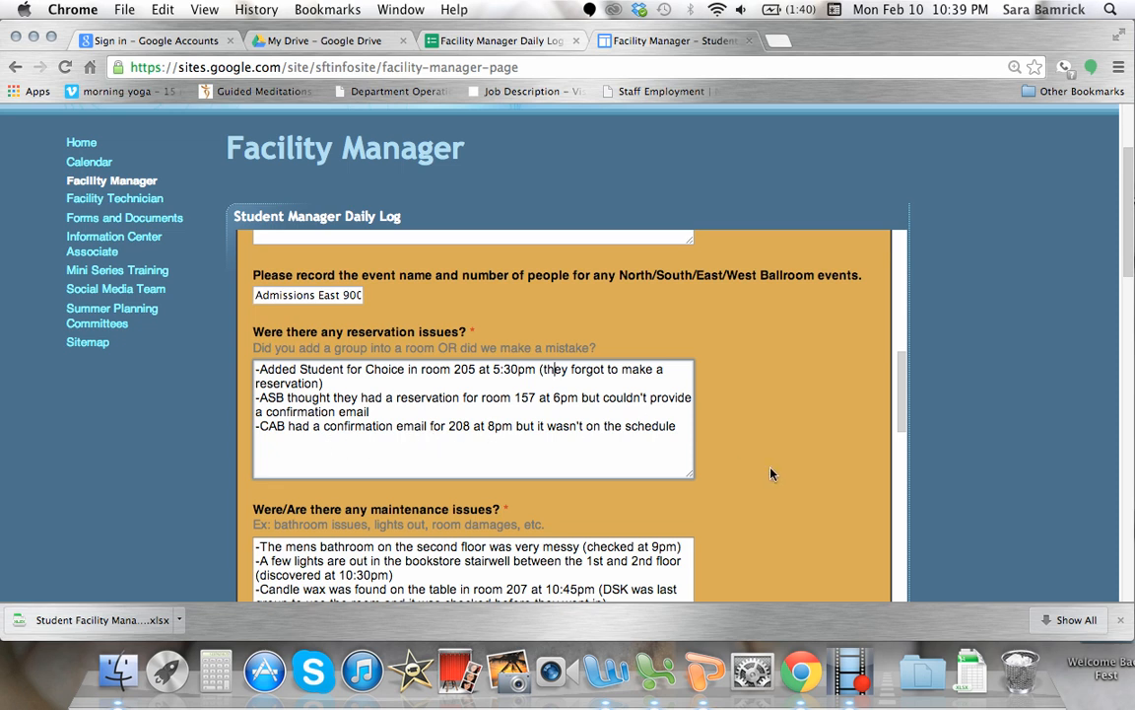
scroll(771, 473, "down", 2)
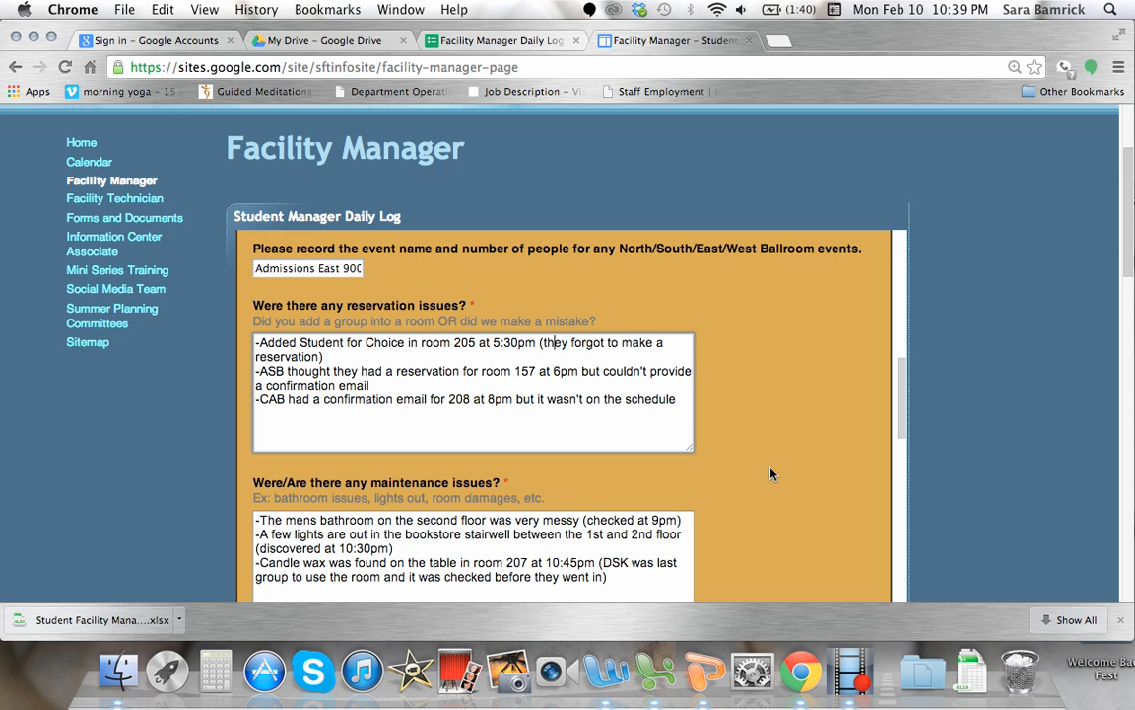
scroll(770, 473, "down", 1)
scroll(771, 473, "down", 3)
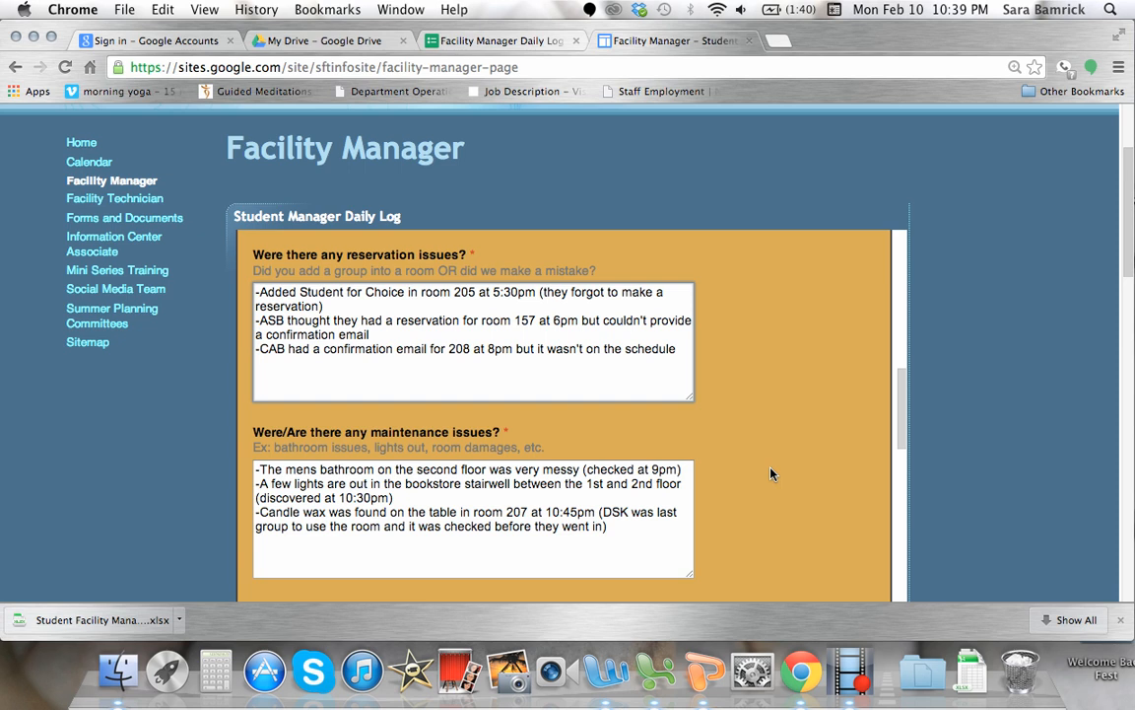
scroll(771, 473, "down", 2)
scroll(770, 473, "down", 5)
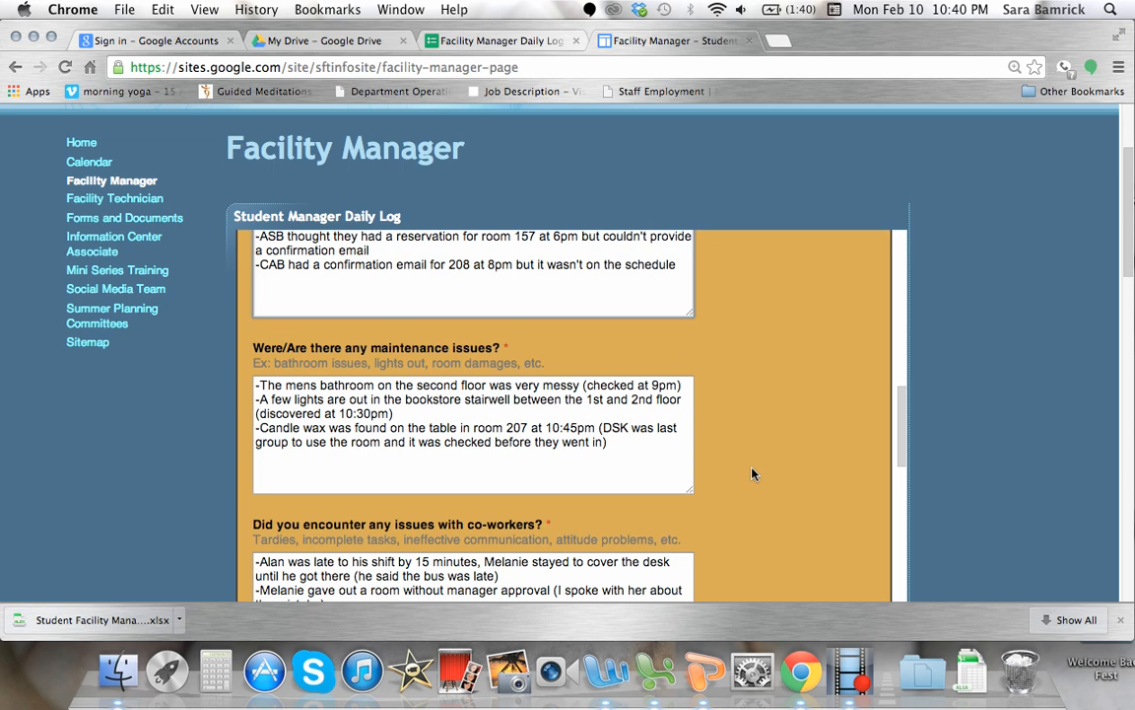
scroll(752, 473, "down", 1)
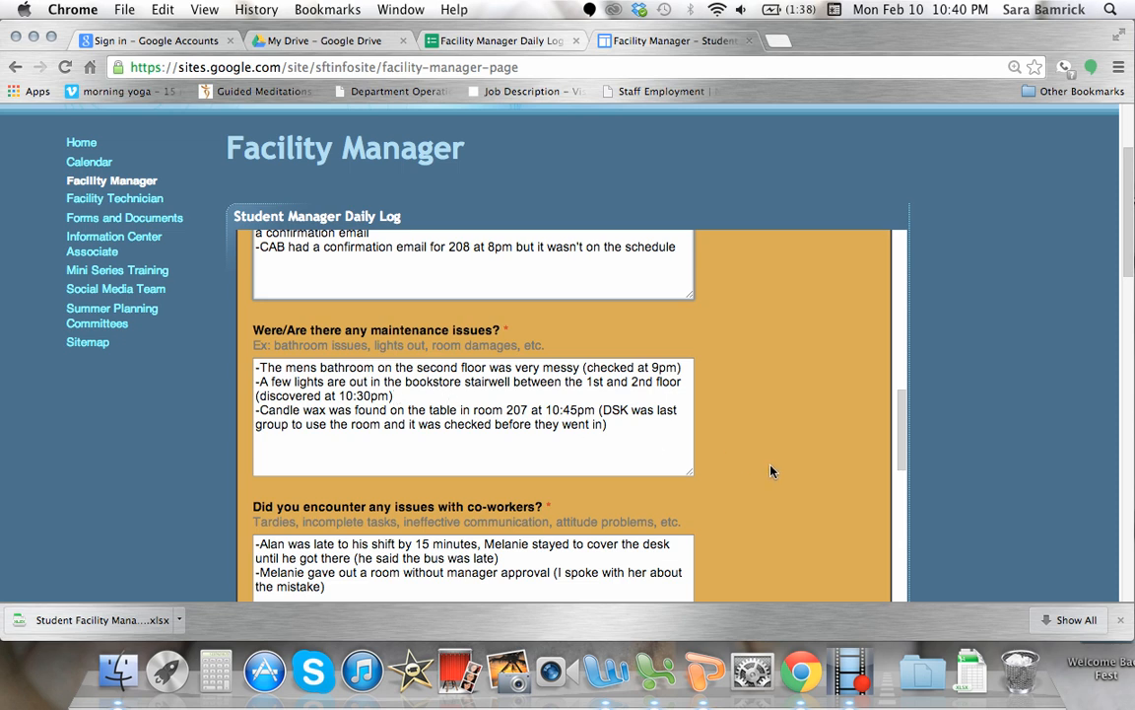
Examine the co-worker issues answer, checking the lateness, its reason, the shift coverage and how the unapproved room assignment was handled.
scroll(772, 471, "down", 2)
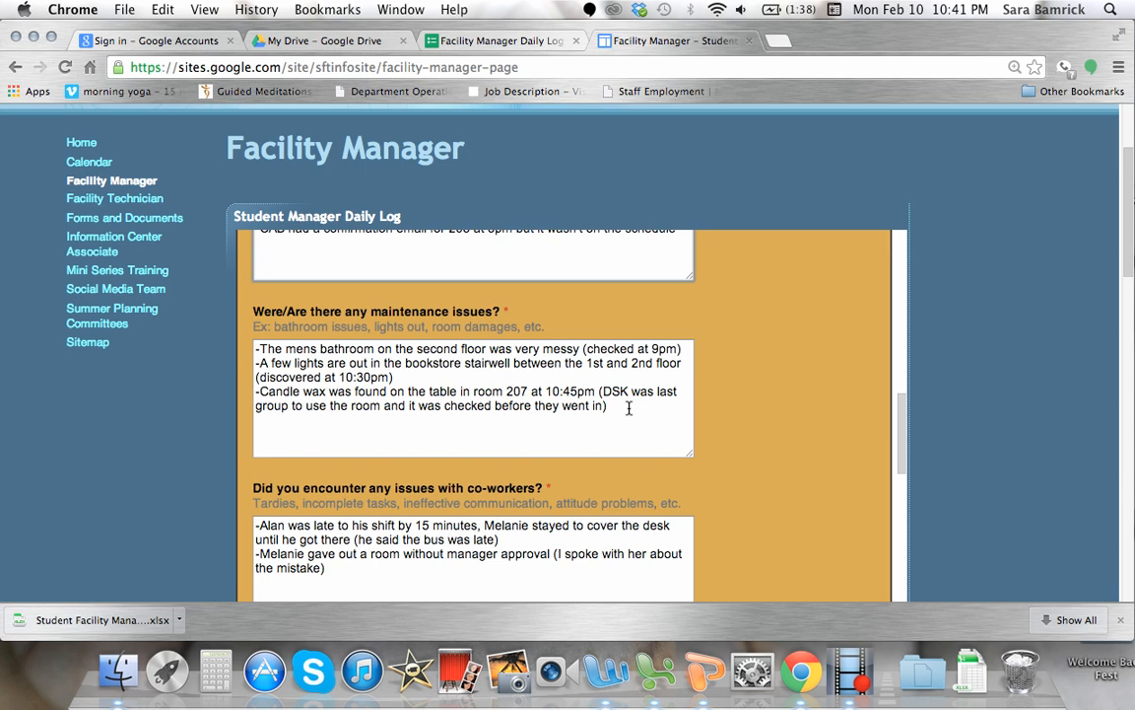
scroll(740, 455, "down", 1)
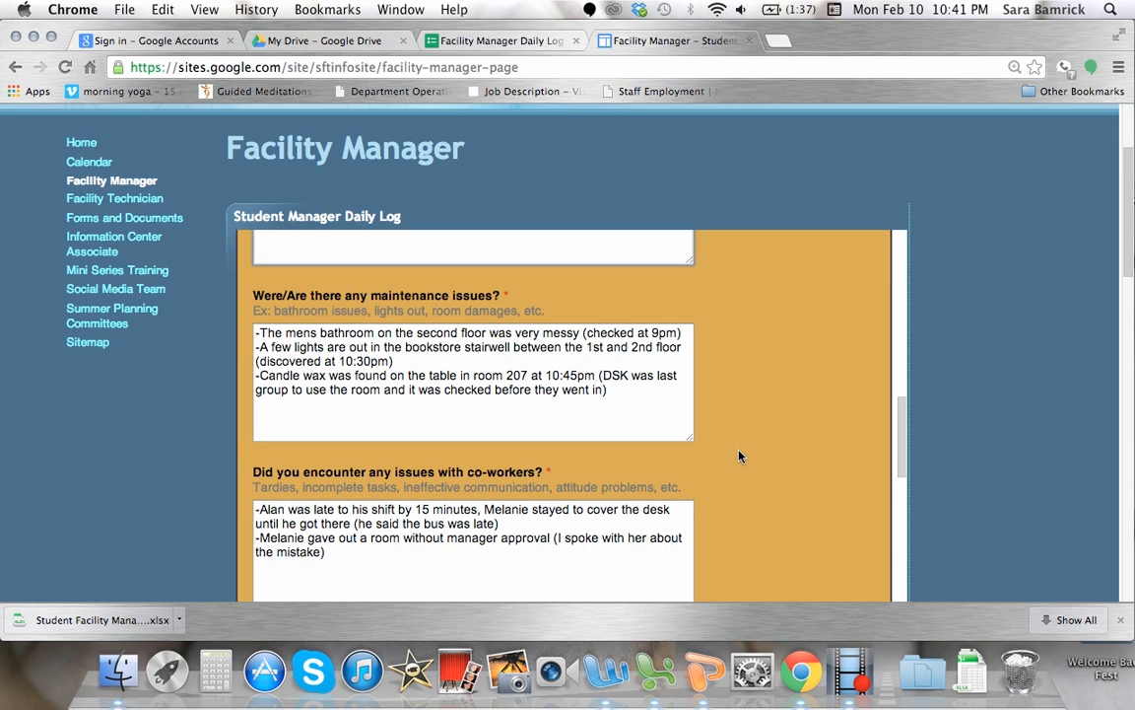
scroll(741, 455, "down", 2)
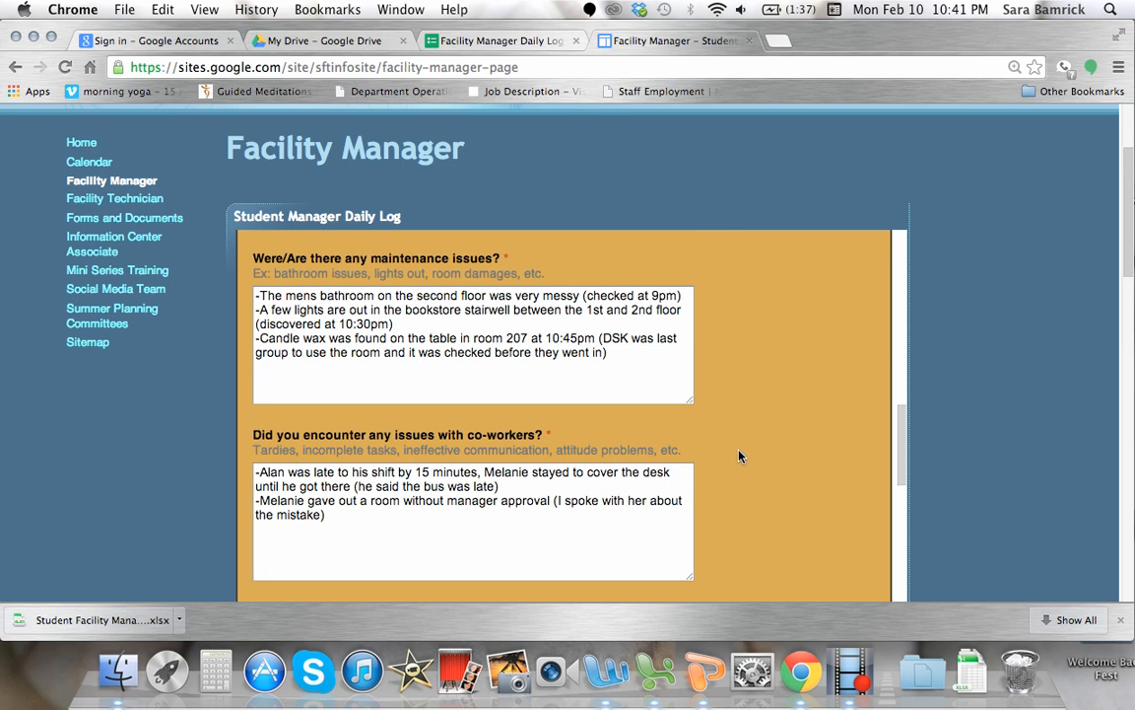
scroll(741, 455, "down", 1)
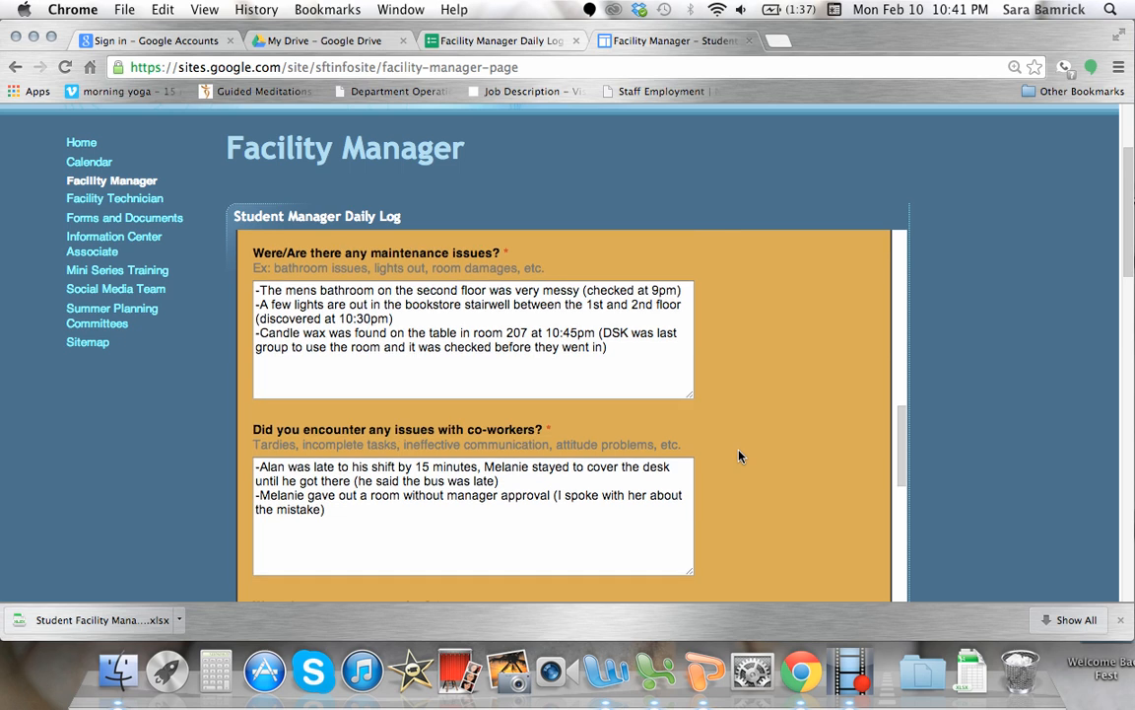
scroll(740, 456, "down", 3)
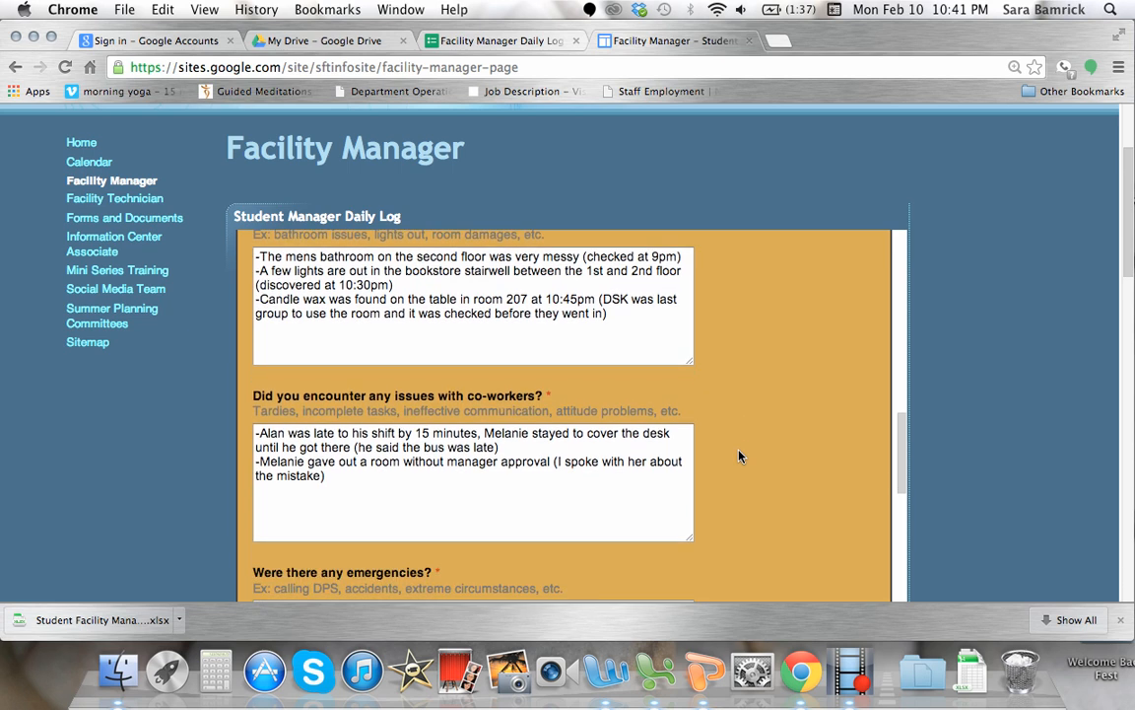
scroll(740, 456, "down", 2)
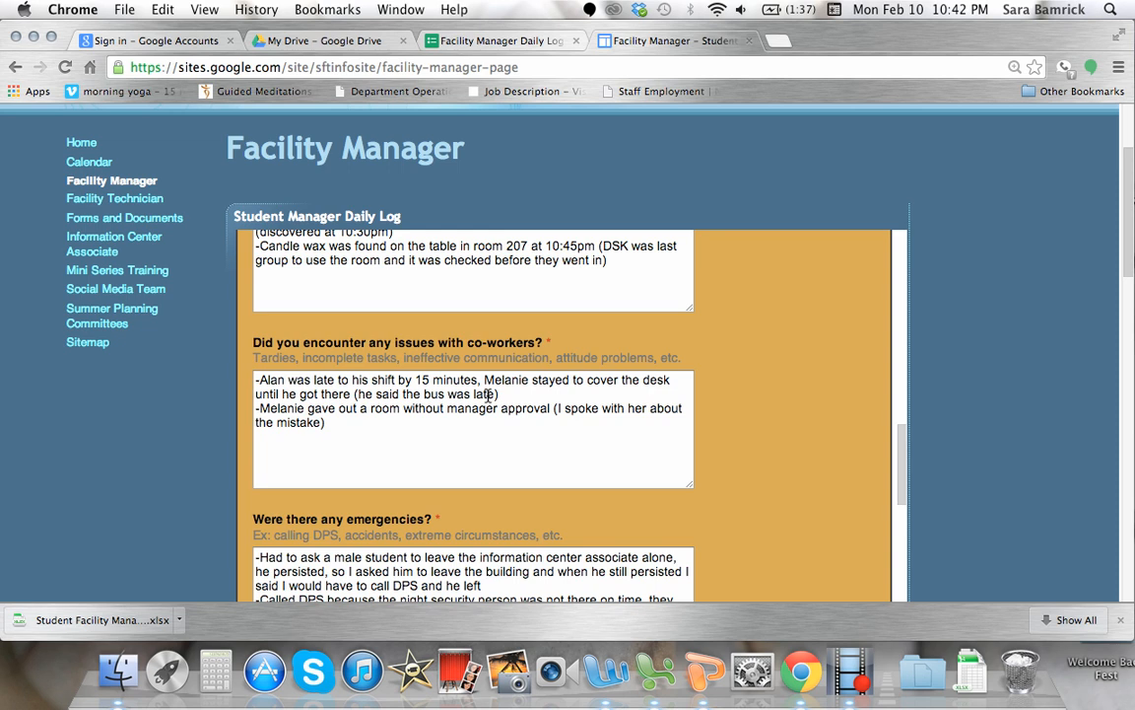
left_click(367, 432)
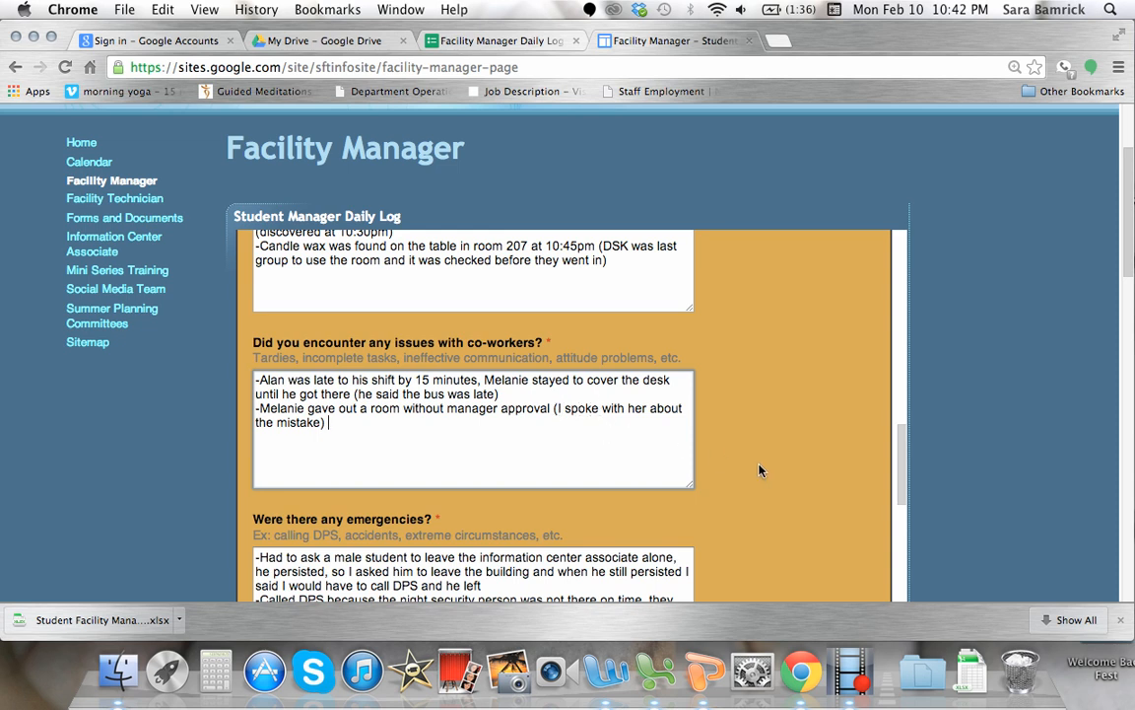
Examine the emergencies answer, highlighting the night security follow-up "they sent someone there by 11:45" and checking the other incidents.
scroll(758, 470, "down", 2)
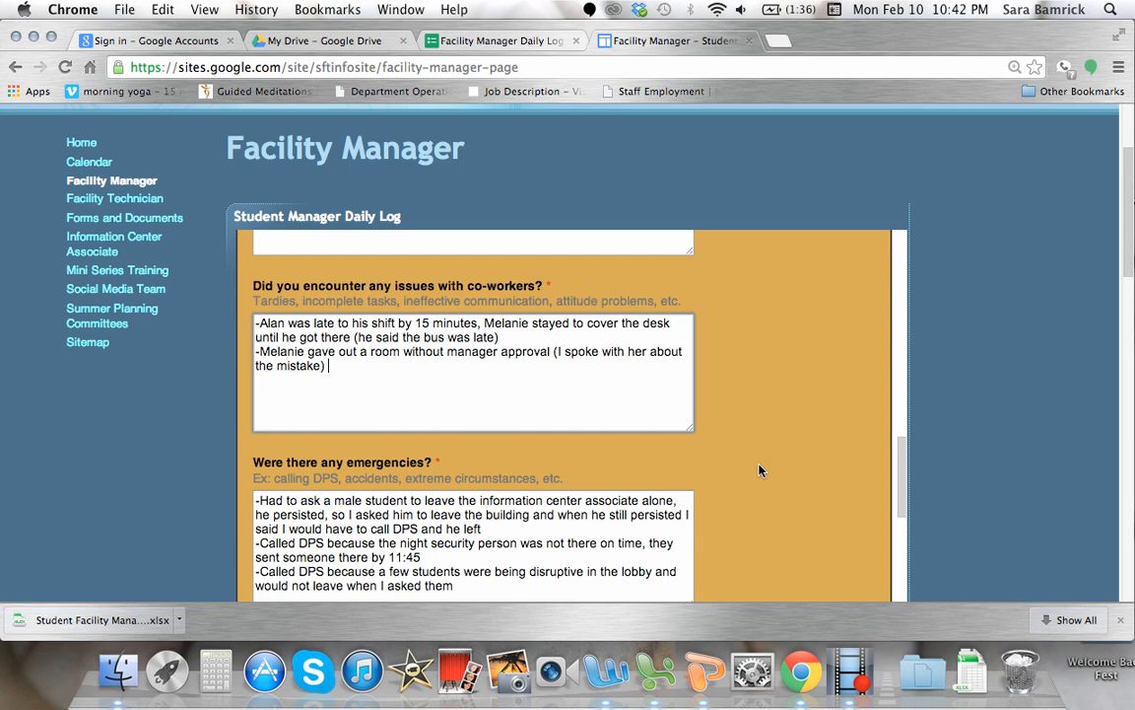
scroll(759, 471, "down", 1)
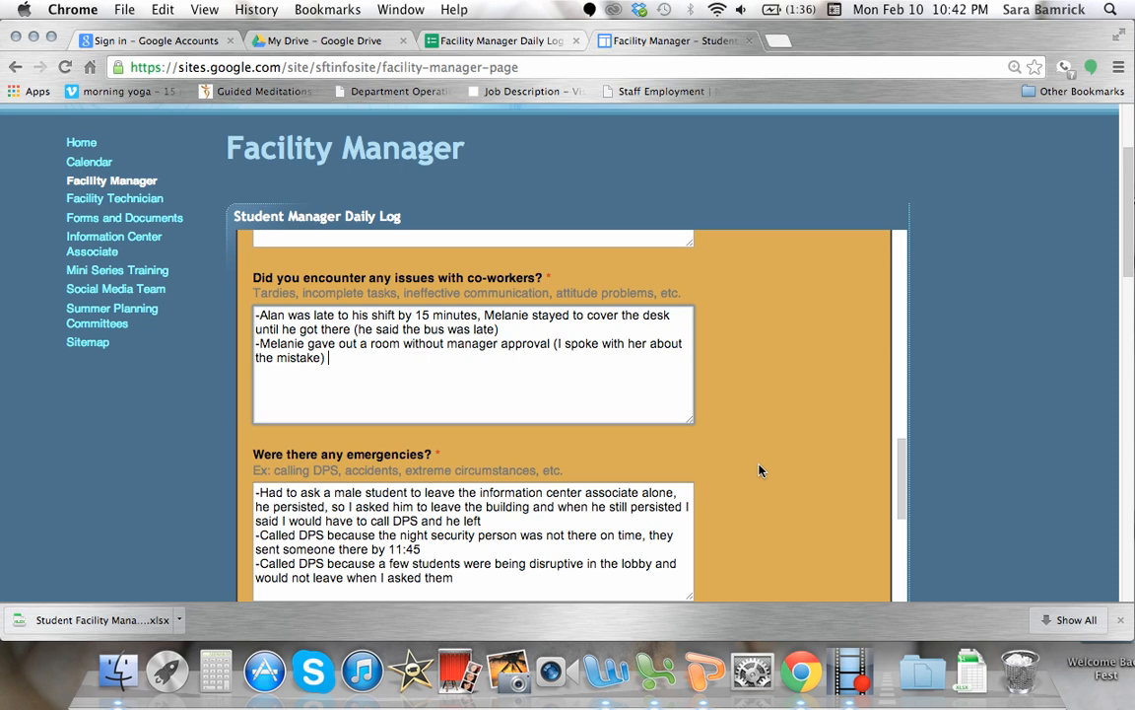
scroll(759, 470, "down", 2)
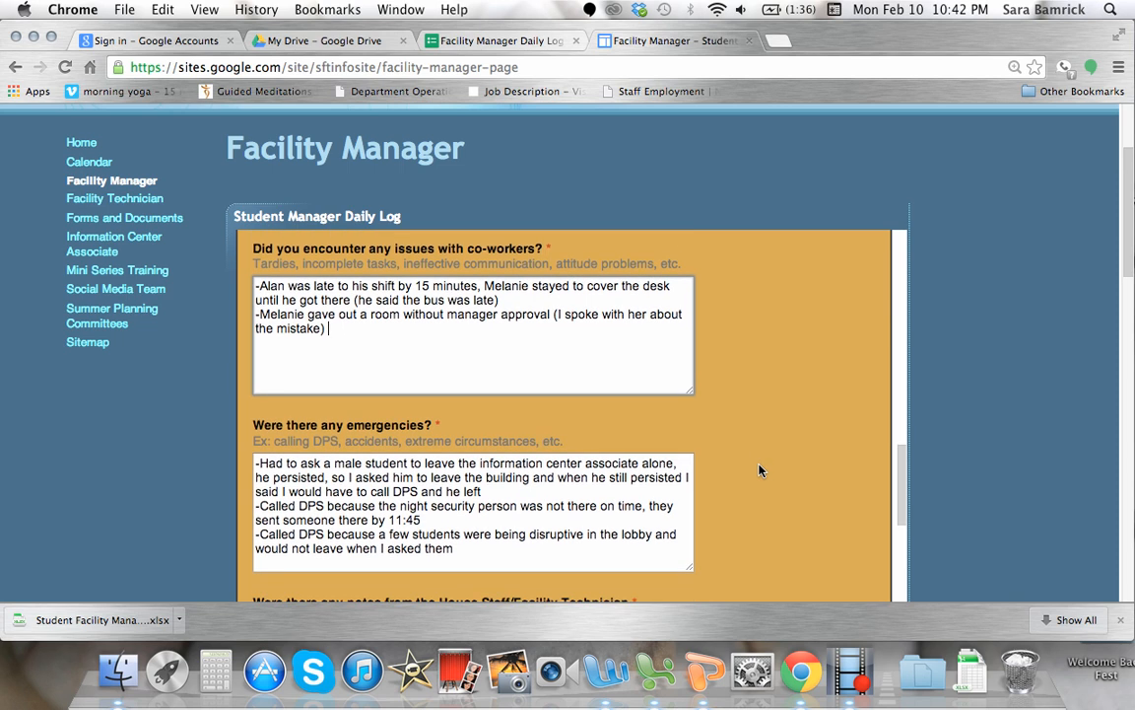
scroll(759, 470, "down", 3)
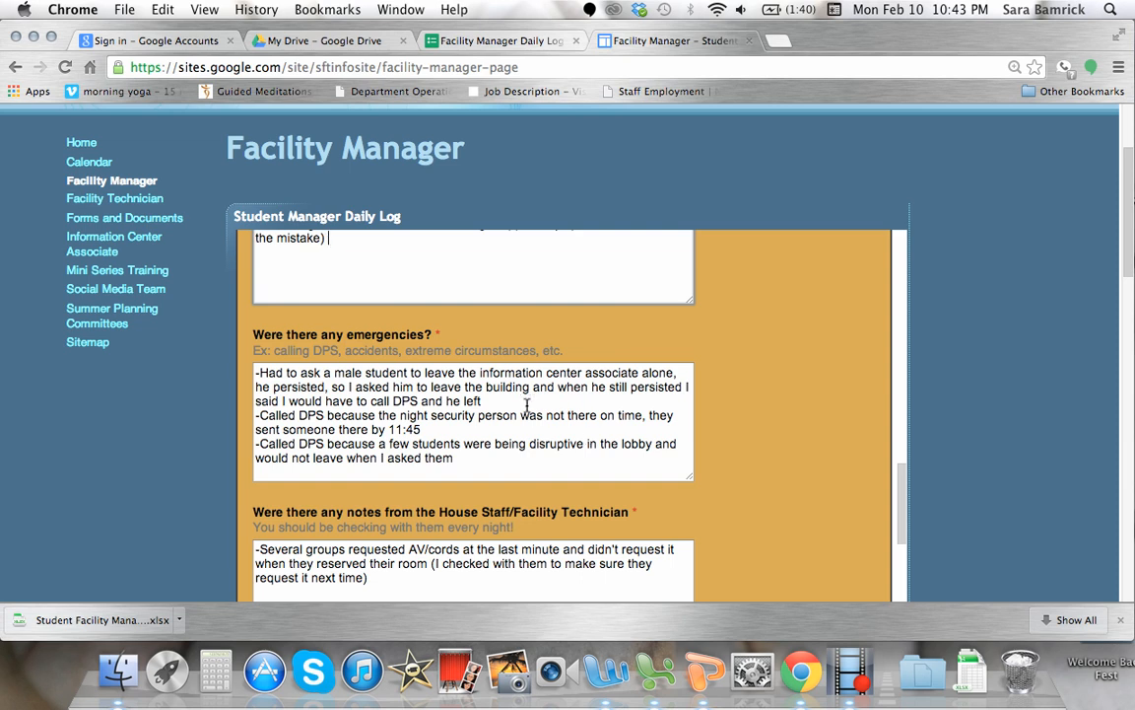
scroll(475, 379, "down", 1)
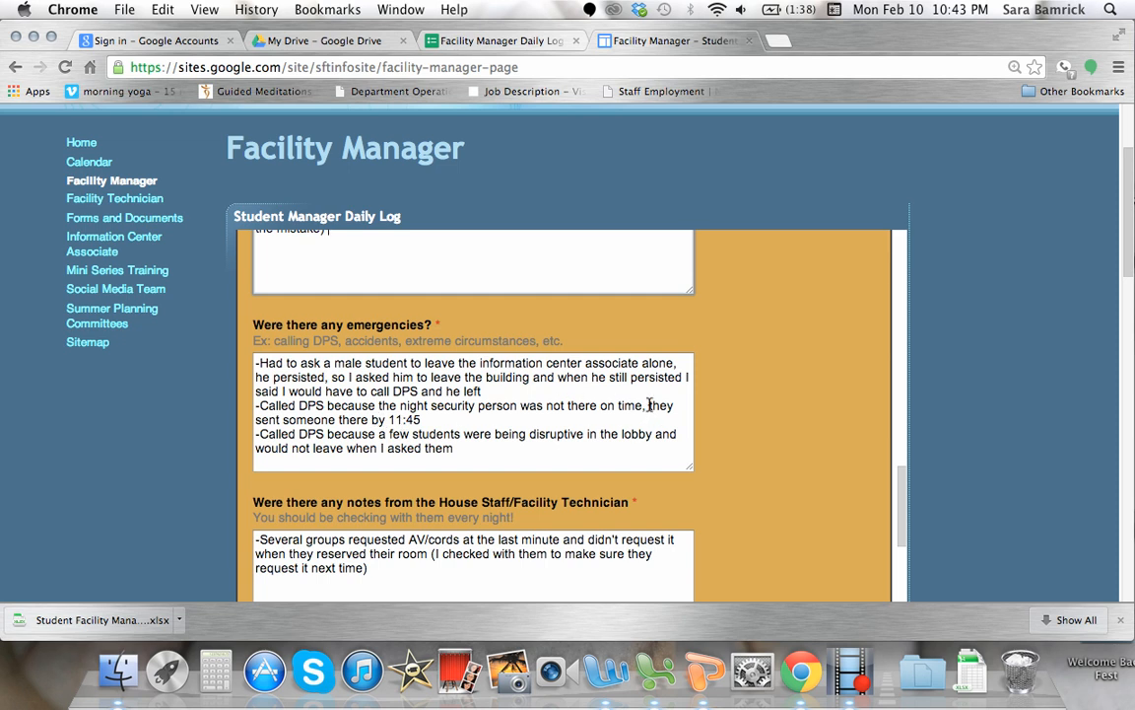
left_click_drag(650, 405, 650, 418)
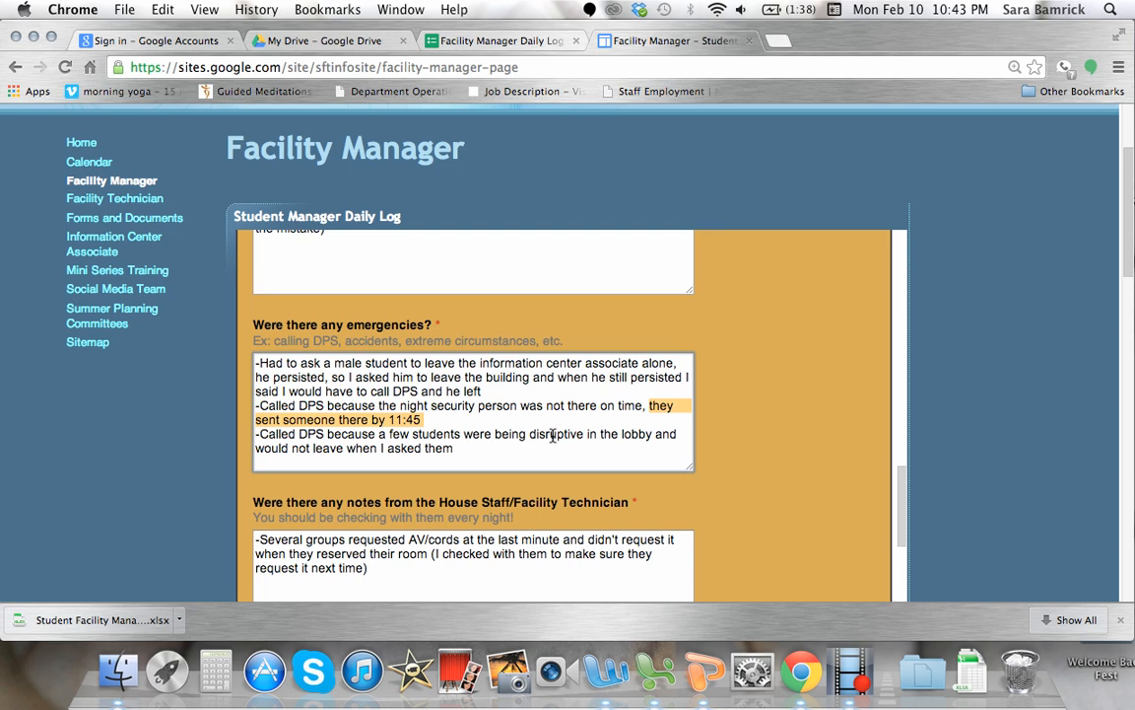
left_click(461, 444)
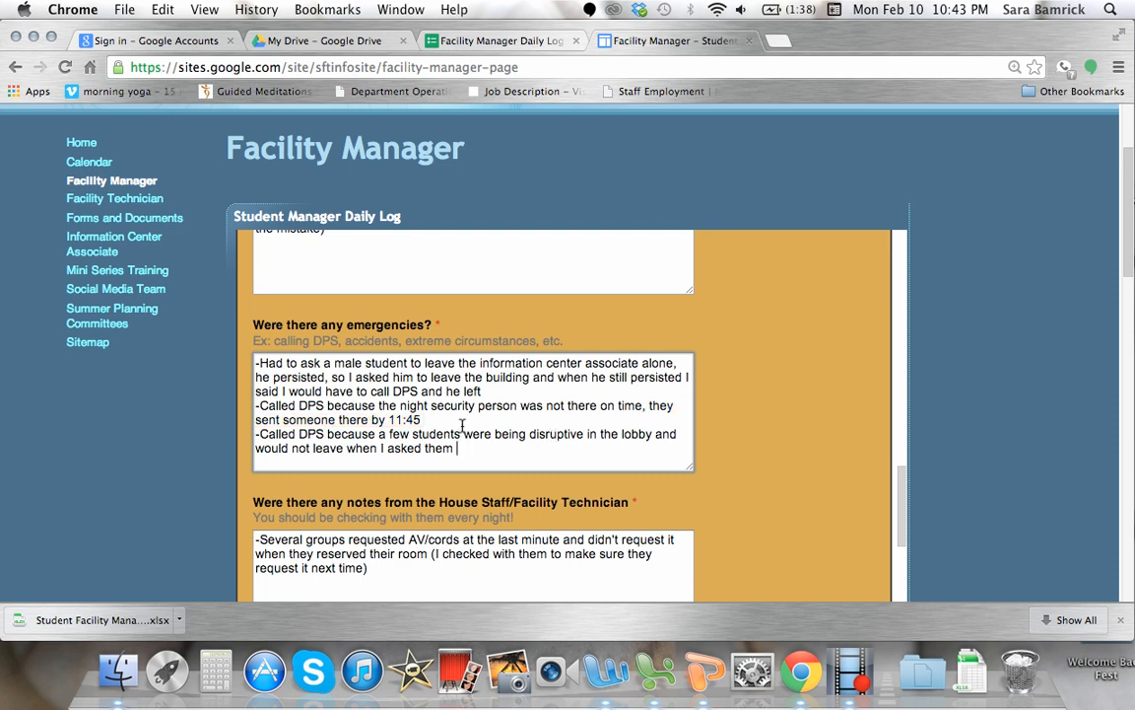
left_click(436, 420)
Examine the House Staff/Facility Technician notes and the general comments answer for anything that fits no other category.
scroll(808, 493, "down", 2)
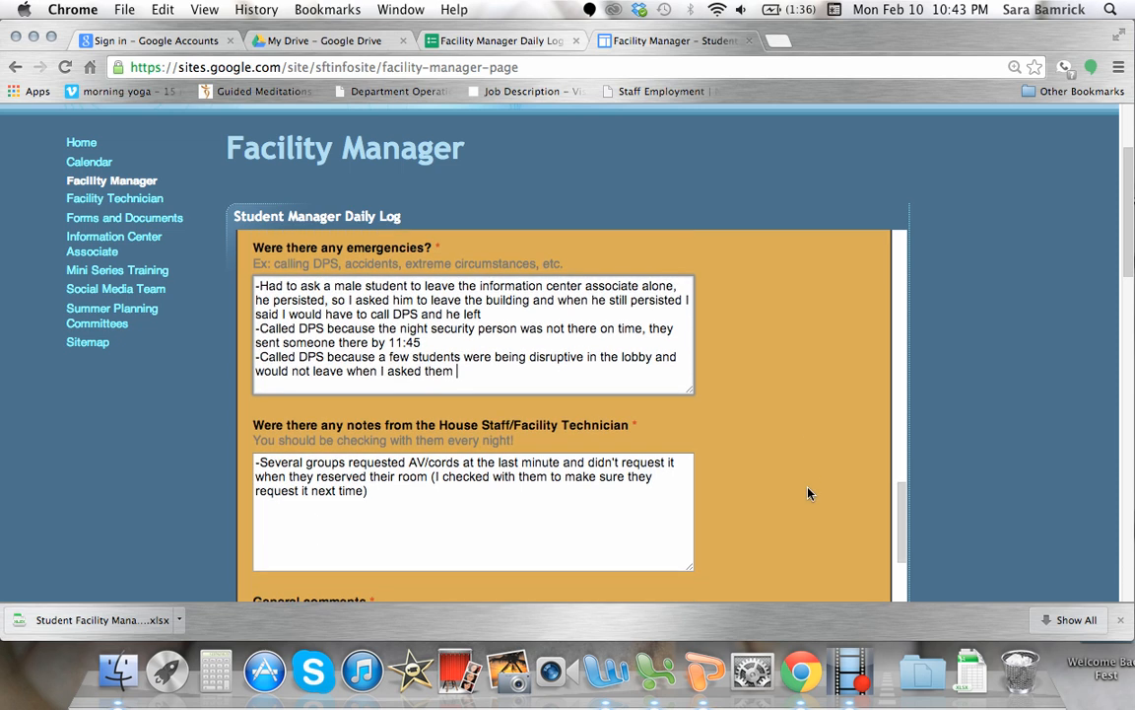
scroll(809, 492, "down", 3)
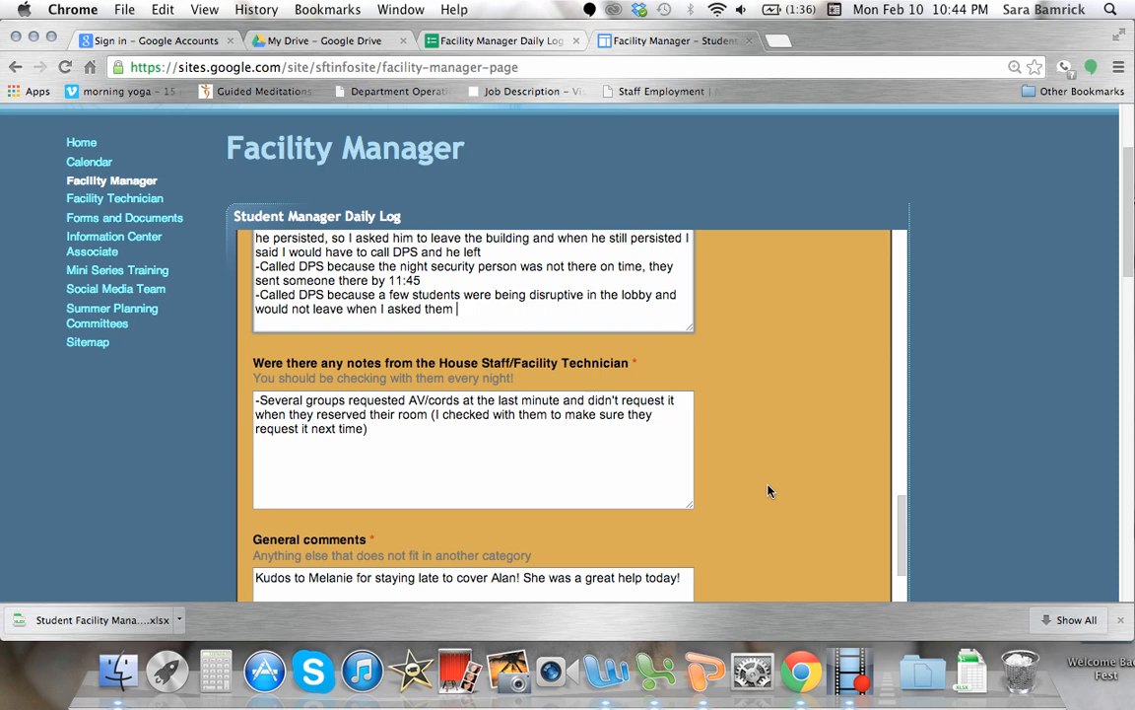
scroll(766, 487, "down", 2)
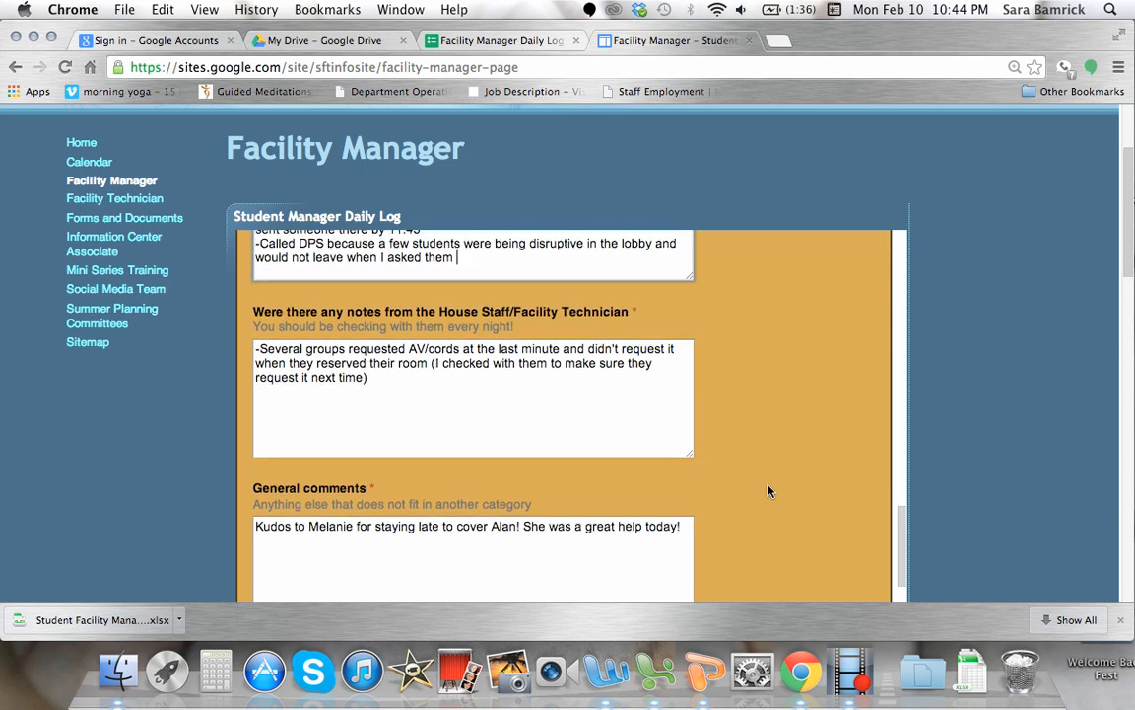
scroll(770, 490, "down", 3)
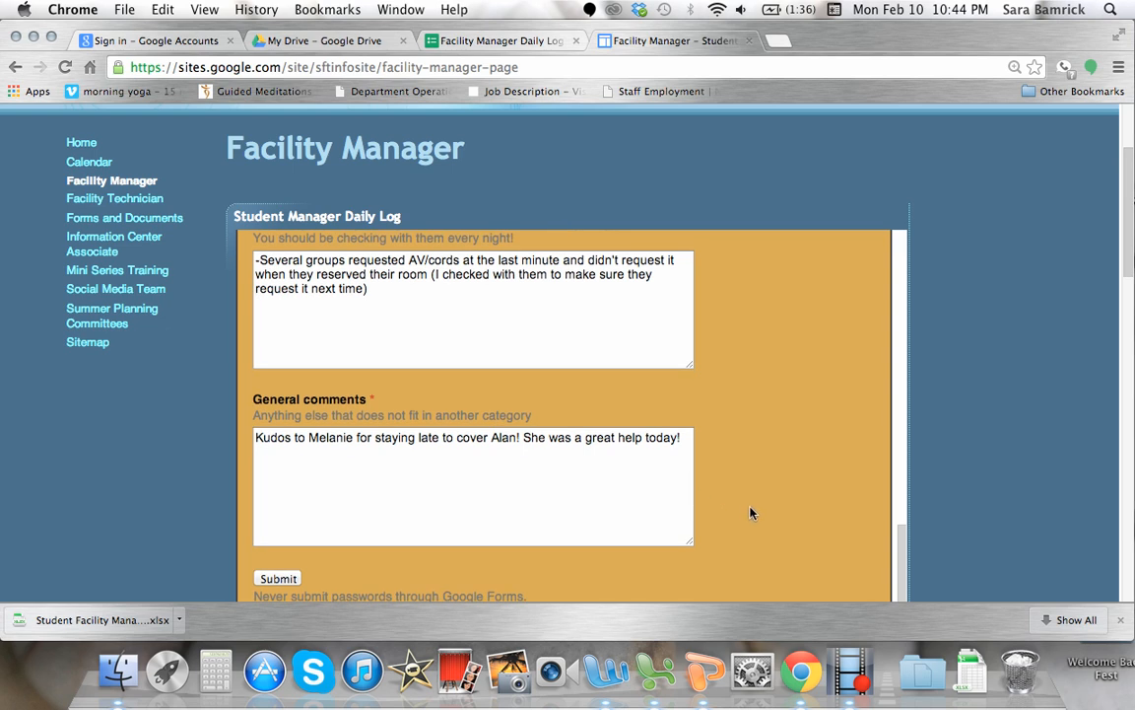
scroll(740, 498, "down", 1)
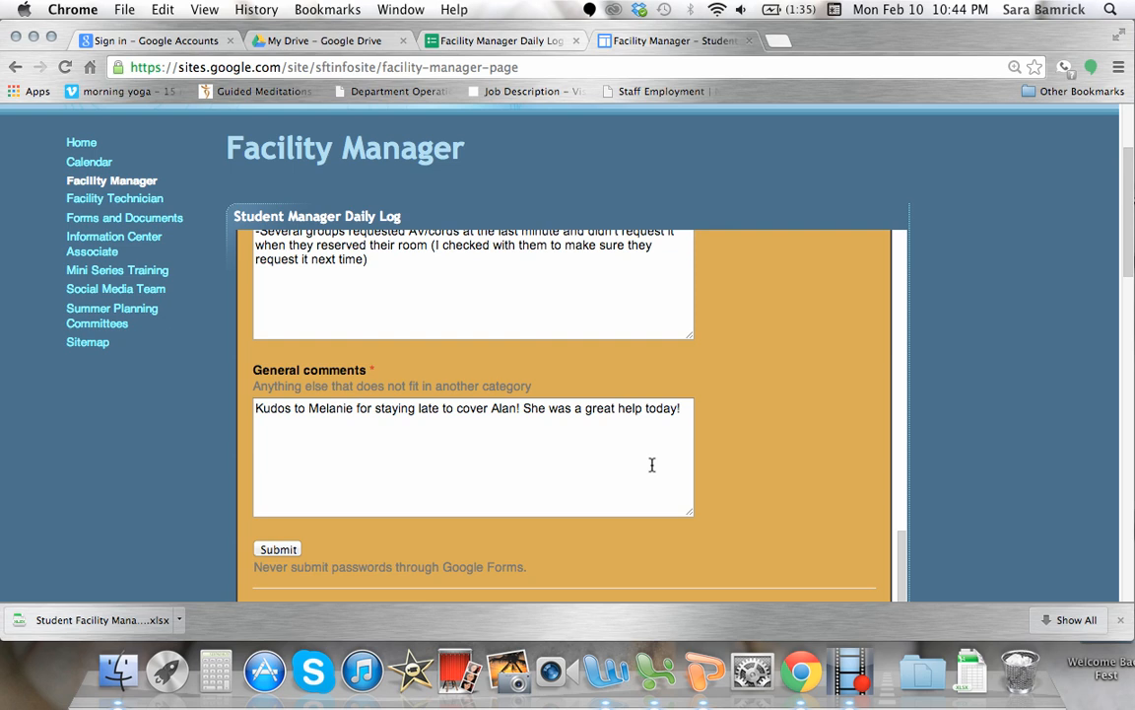
Review the final answers once more, from emergencies through general comments to the end of the form.
scroll(720, 416, "up", 10)
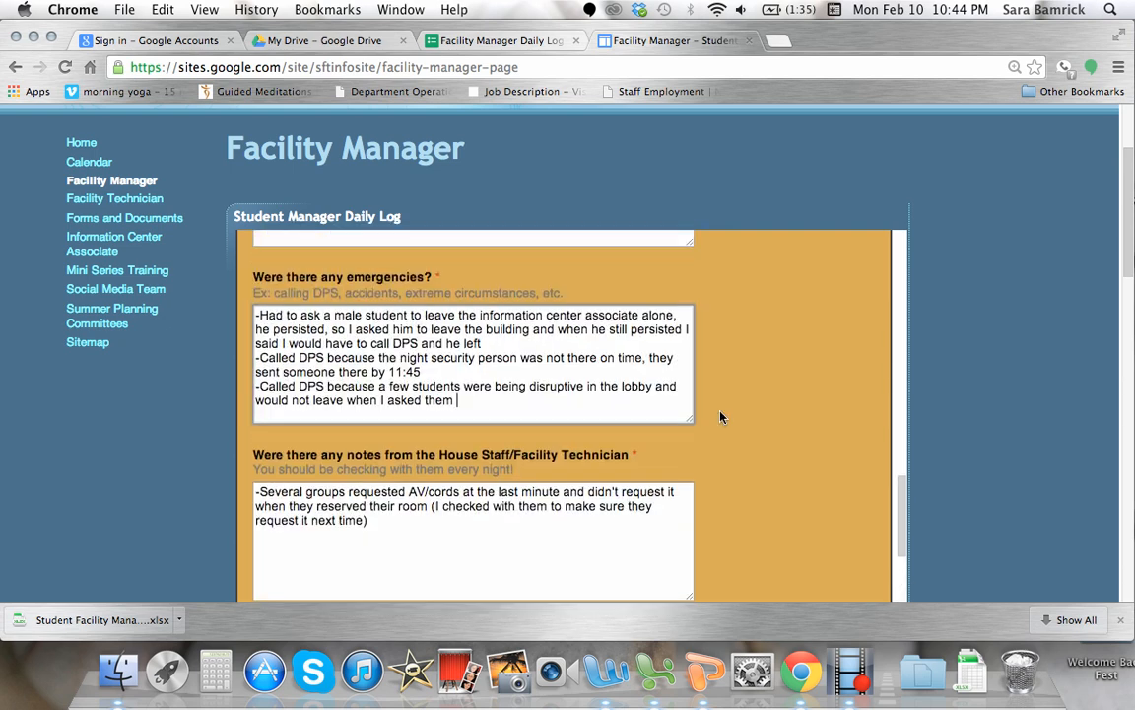
scroll(719, 416, "down", 15)
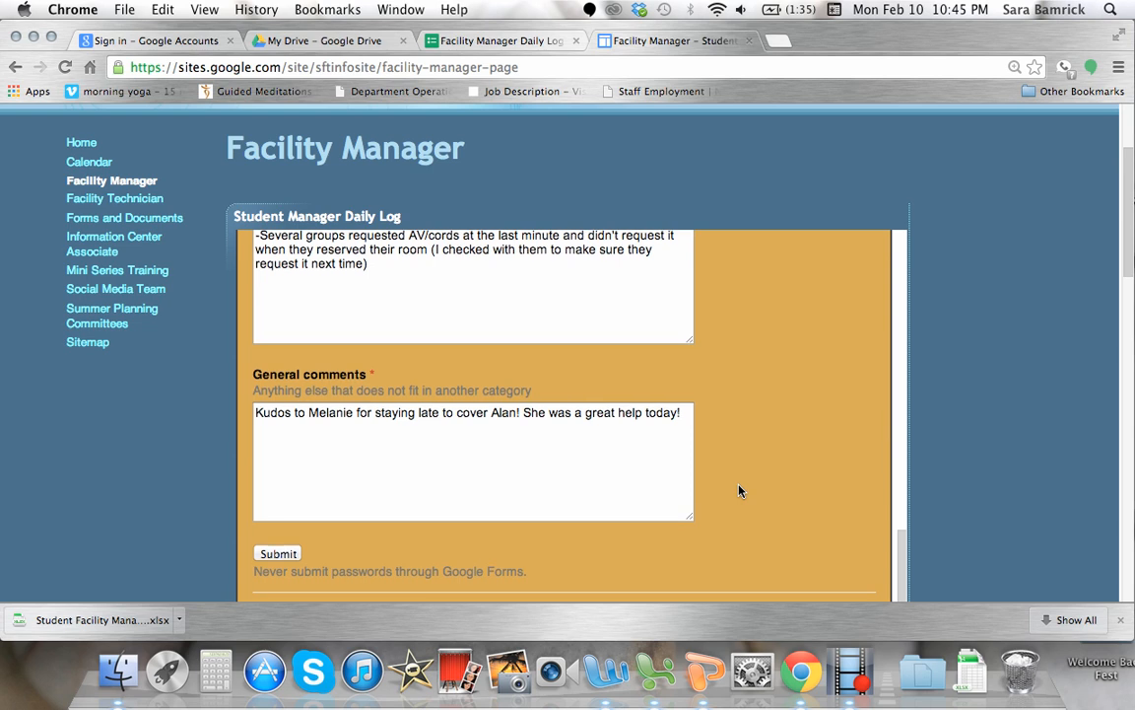
scroll(745, 435, "up", 3)
scroll(745, 435, "up", 10)
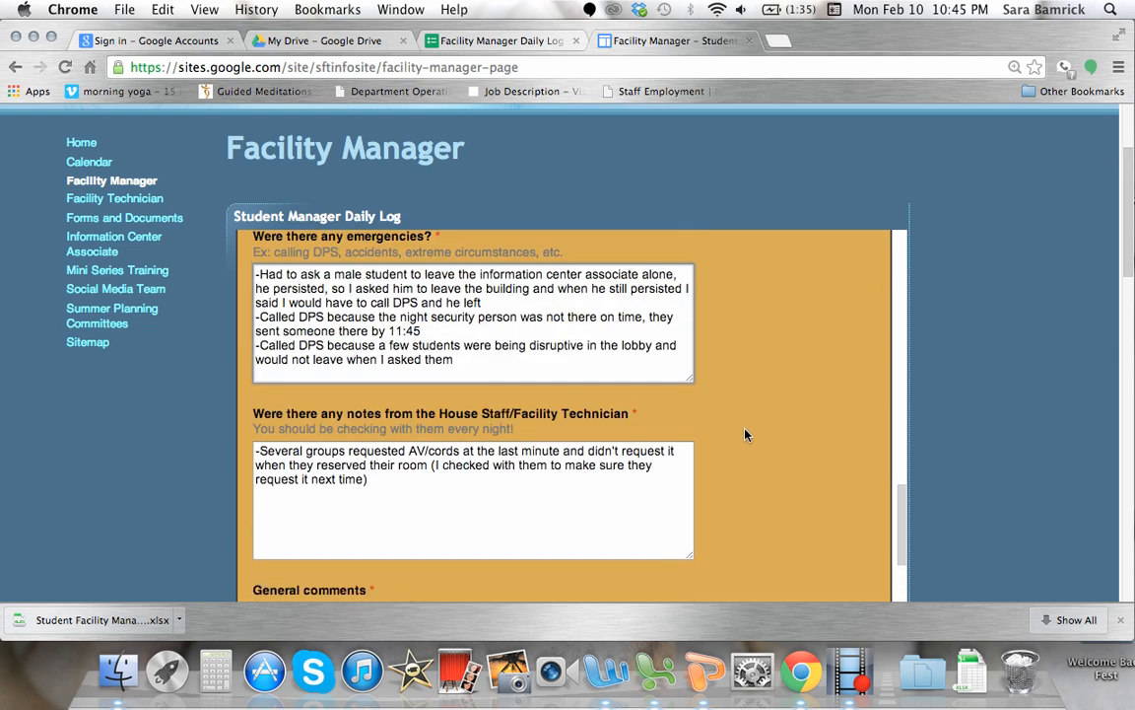
scroll(745, 435, "down", 10)
scroll(745, 435, "down", 3)
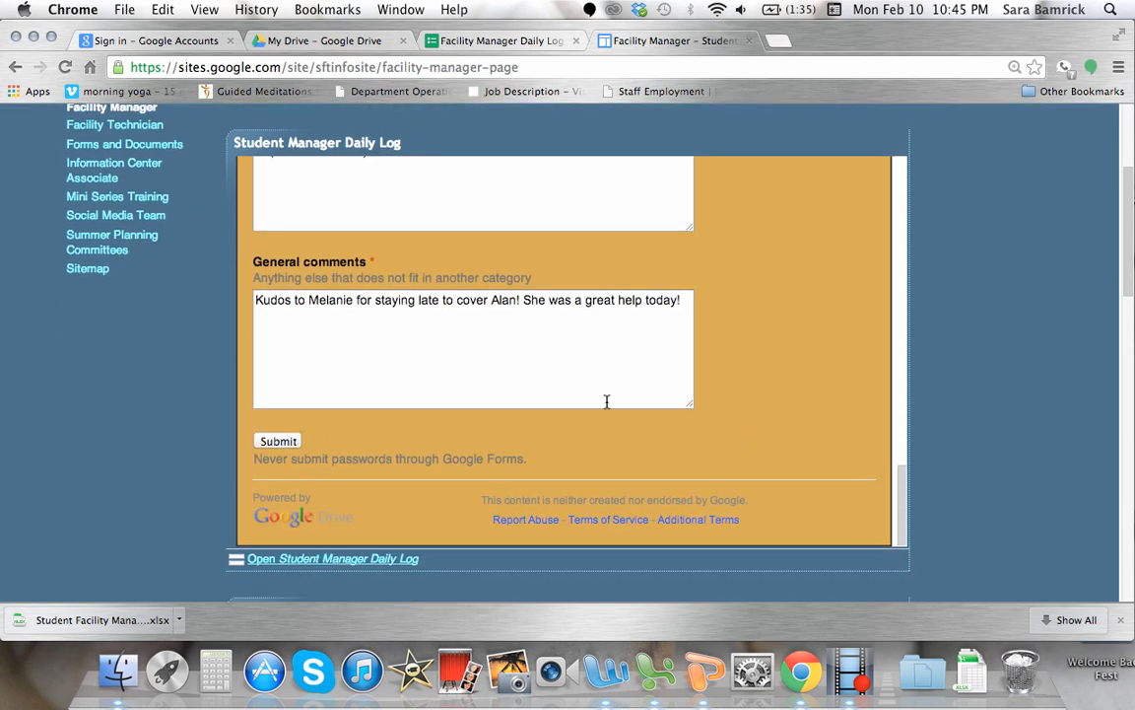
scroll(797, 285, "up", 10)
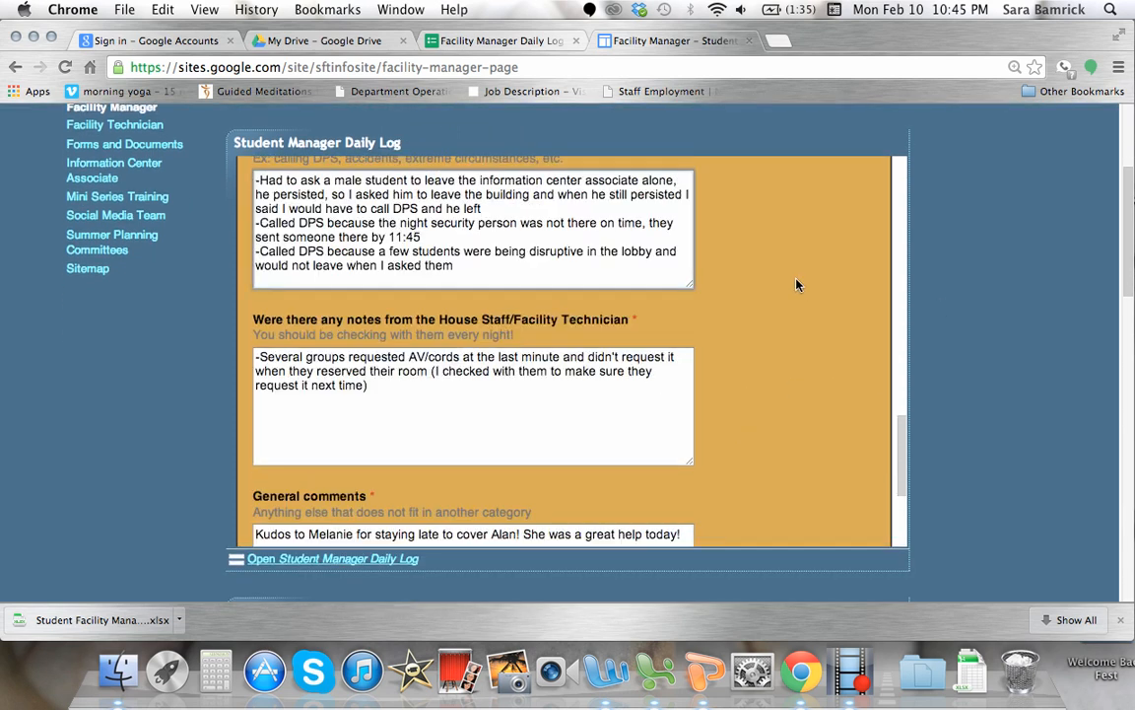